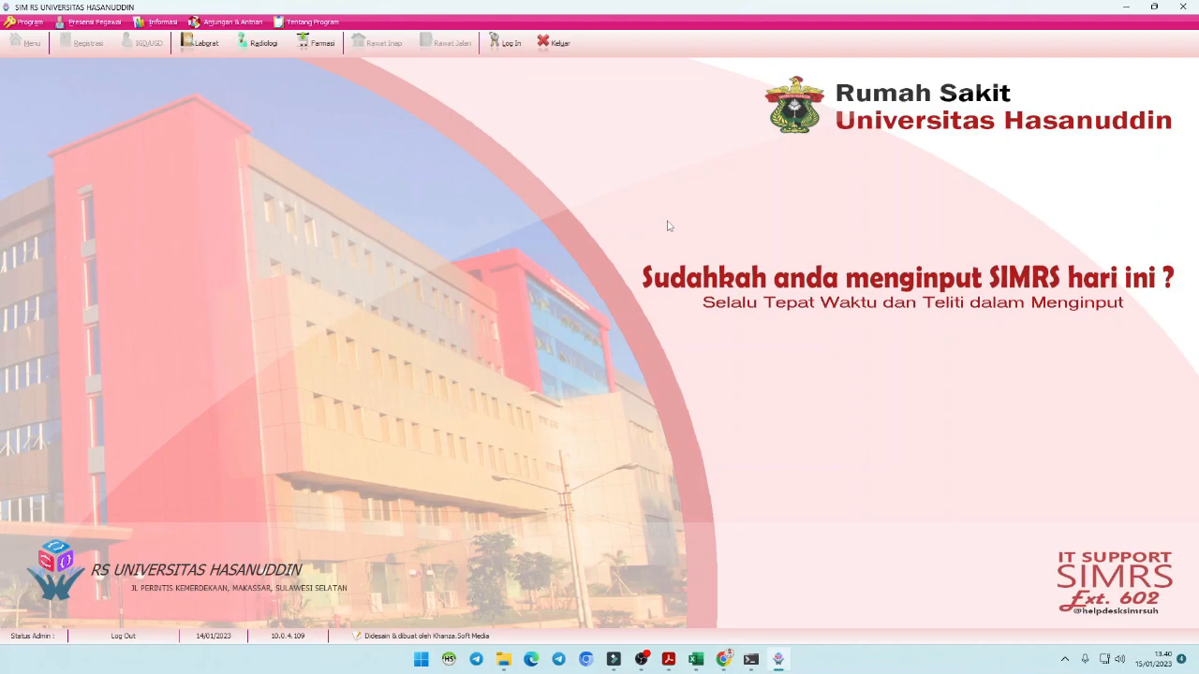
- Log in to SIMRS Khanza with the admin ID and password
{"action": "left_click", "coordinate": [509, 46]}
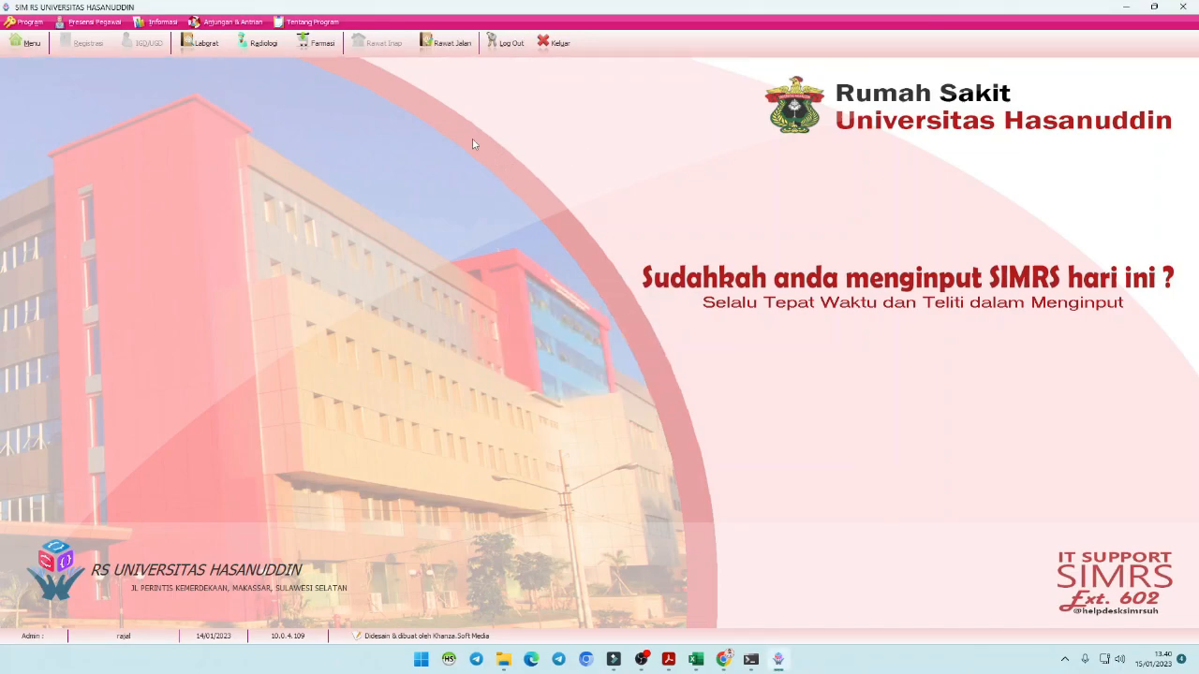
- Open the outpatient list and select the POLIKLINIK THT-KL registration dated 2023-01-13
{"action": "left_click", "coordinate": [441, 49]}
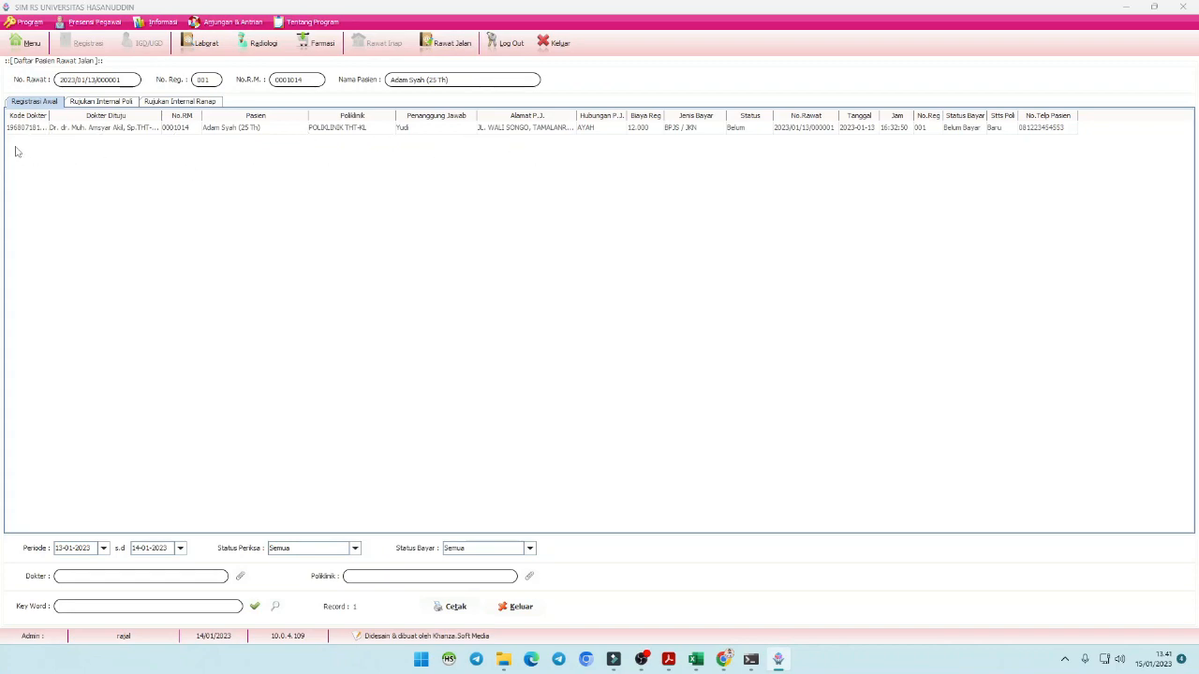
{"action": "left_click", "coordinate": [236, 130]}
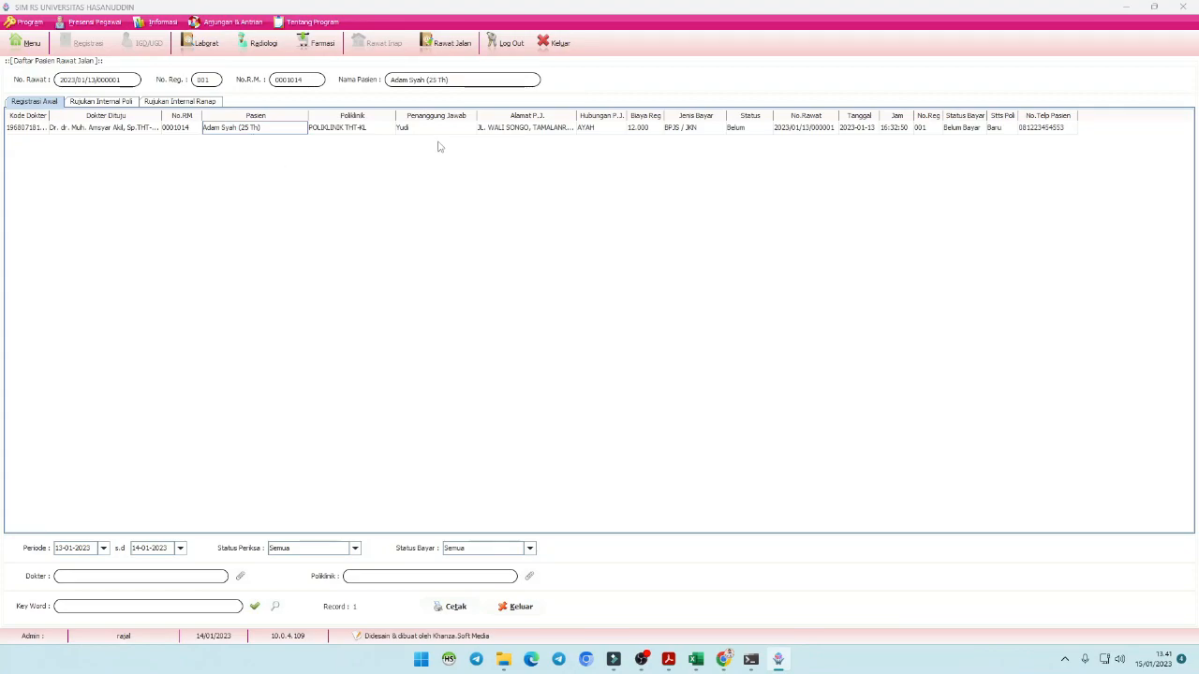
{"action": "left_click", "coordinate": [336, 132]}
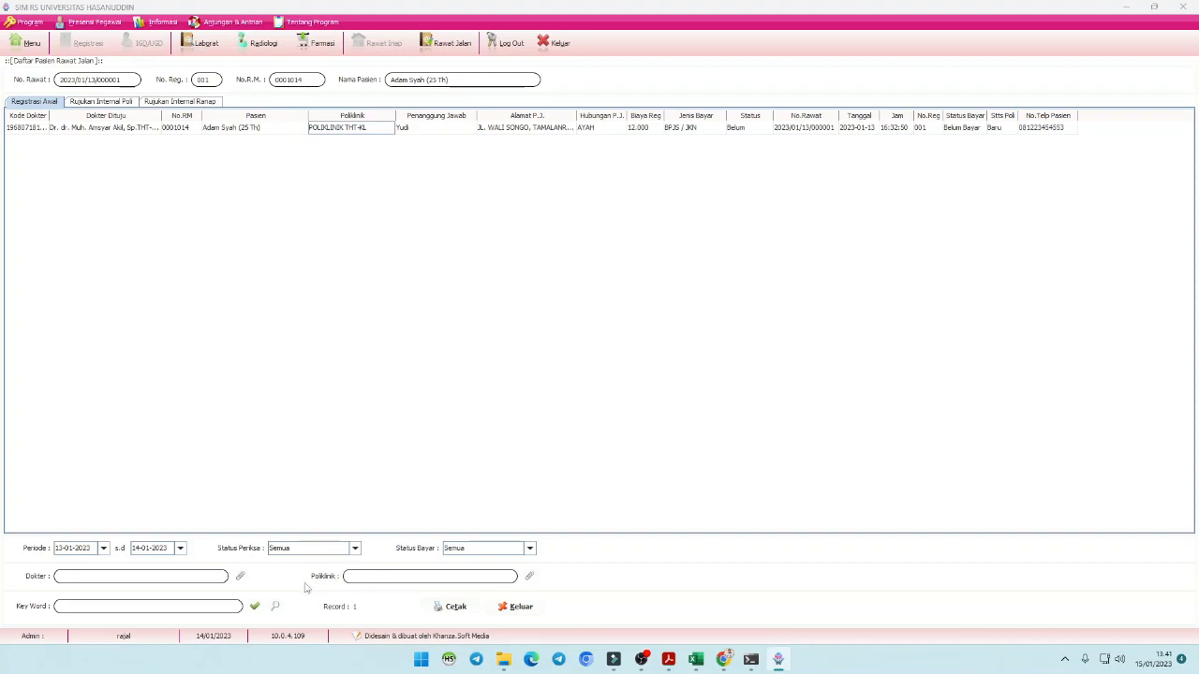
- Filter the outpatient list by searching 'tht' and choosing POLIKLINIK THT-KL
{"action": "left_click", "coordinate": [529, 577]}
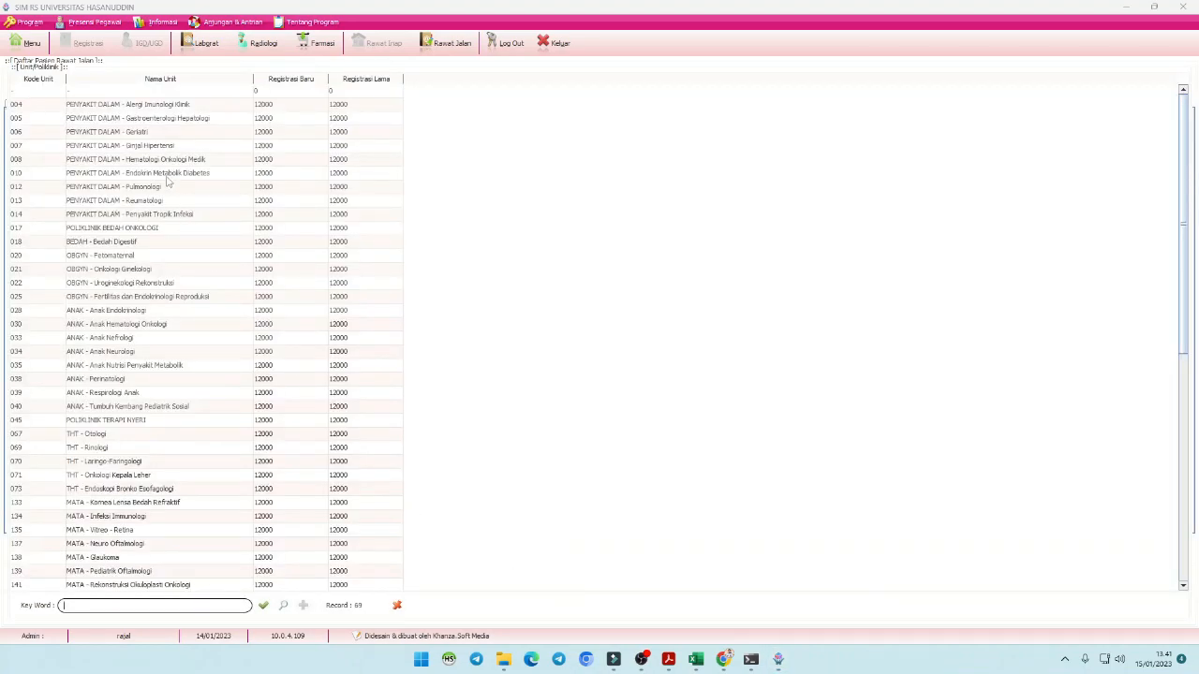
{"action": "left_click", "coordinate": [130, 607]}
{"action": "type", "text": "tht"}
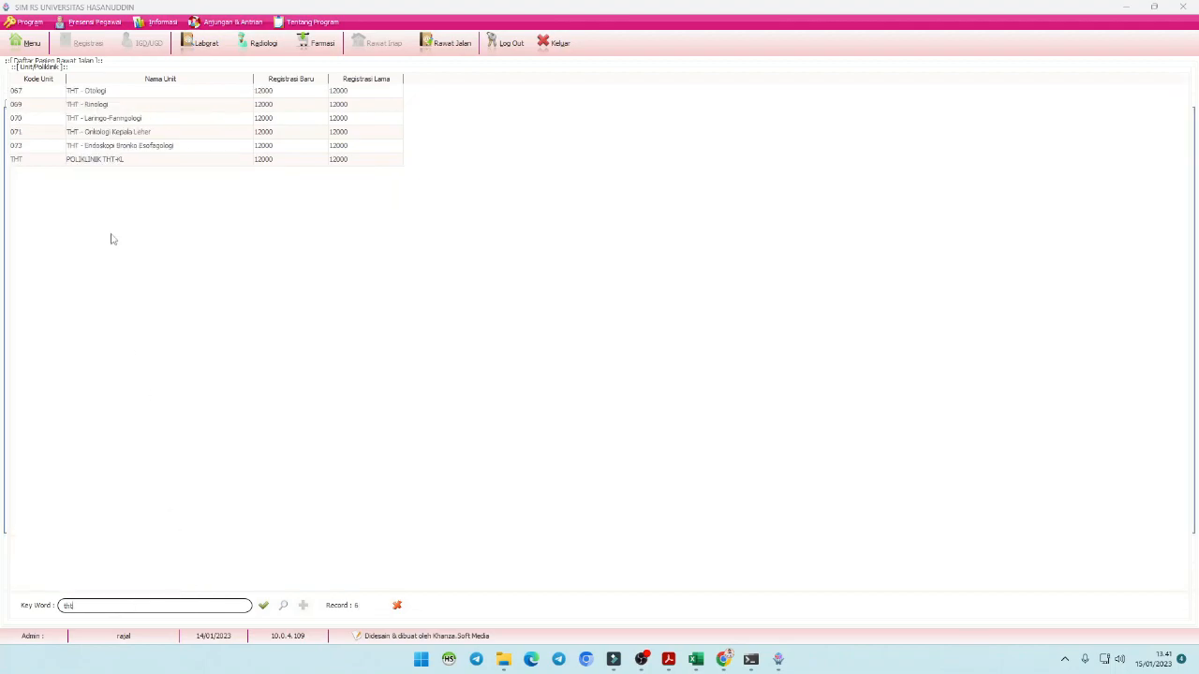
{"action": "left_click", "coordinate": [108, 164]}
{"action": "double_click", "coordinate": [109, 164]}
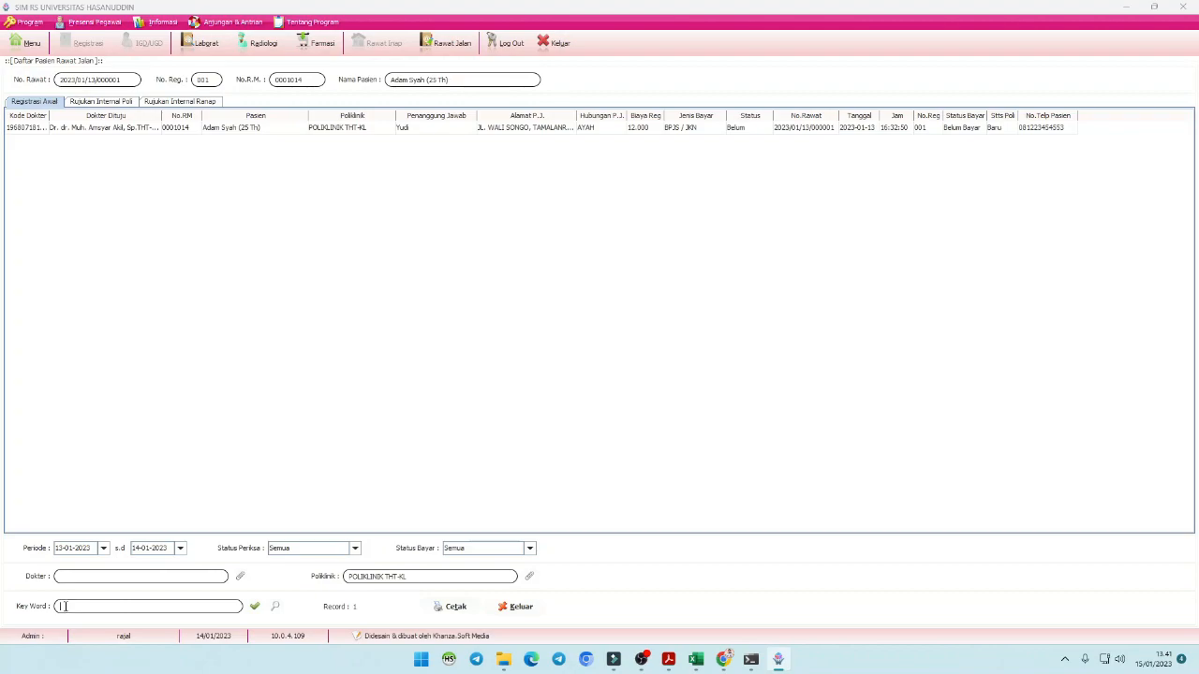
- Search by the patient's name, then reset the keyword and clinic filters and select the registration
{"action": "left_click", "coordinate": [69, 607]}
{"action": "left_click", "coordinate": [276, 607]}
{"action": "left_click", "coordinate": [17, 129]}
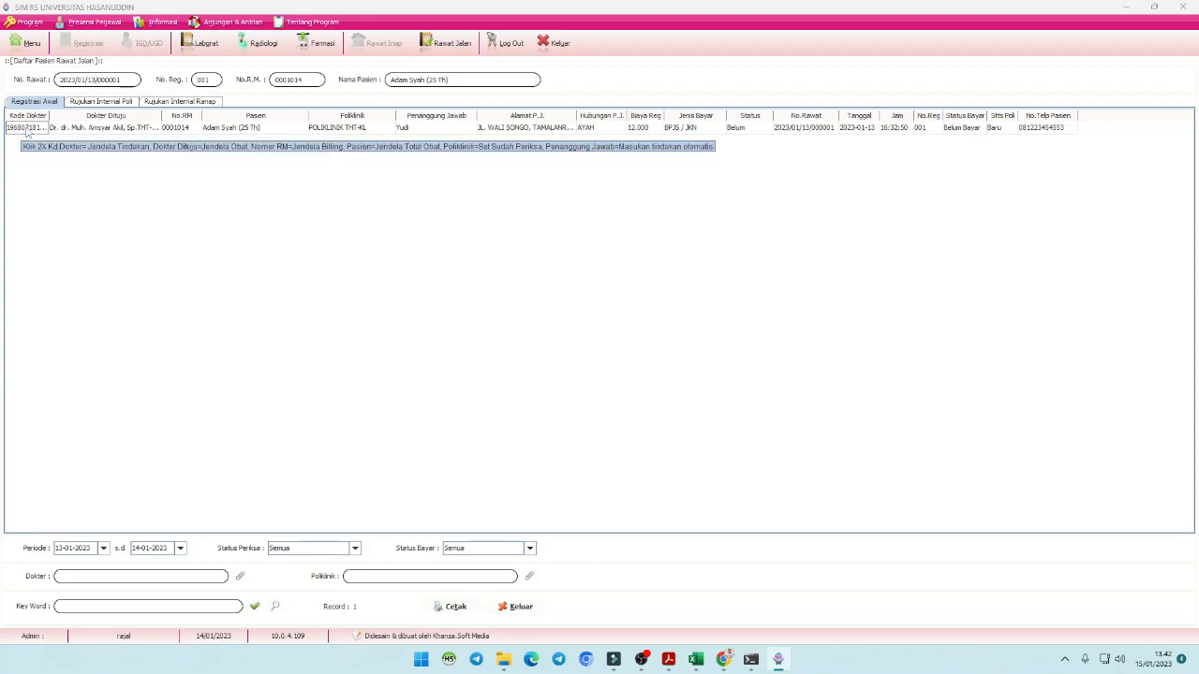
- Open the registration's treatment form with the side menu collapsed for a full-width examination page
{"action": "double_click", "coordinate": [27, 132]}
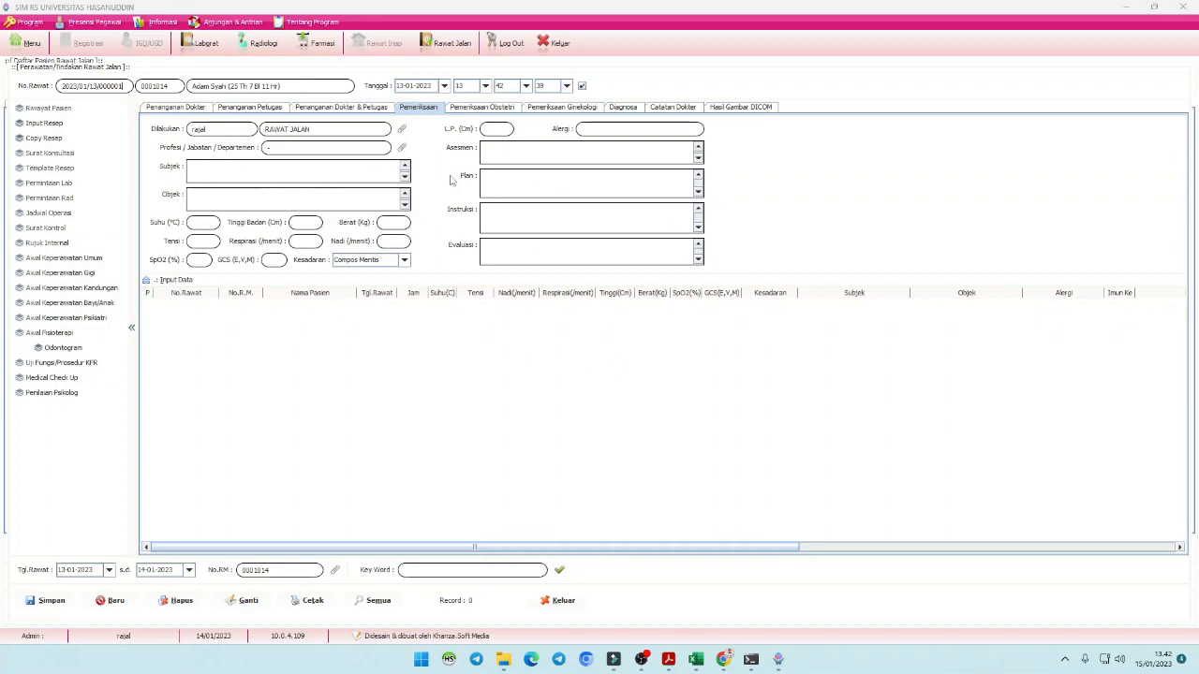
{"action": "left_click", "coordinate": [132, 329]}
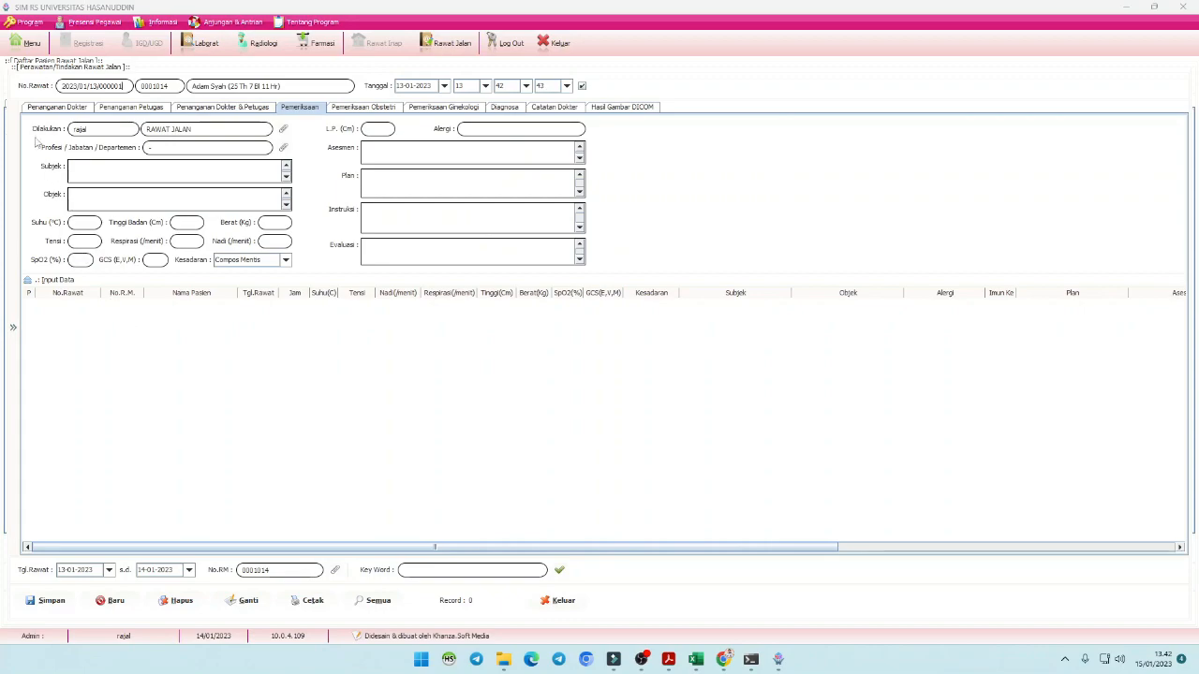
{"action": "left_click", "coordinate": [13, 327]}
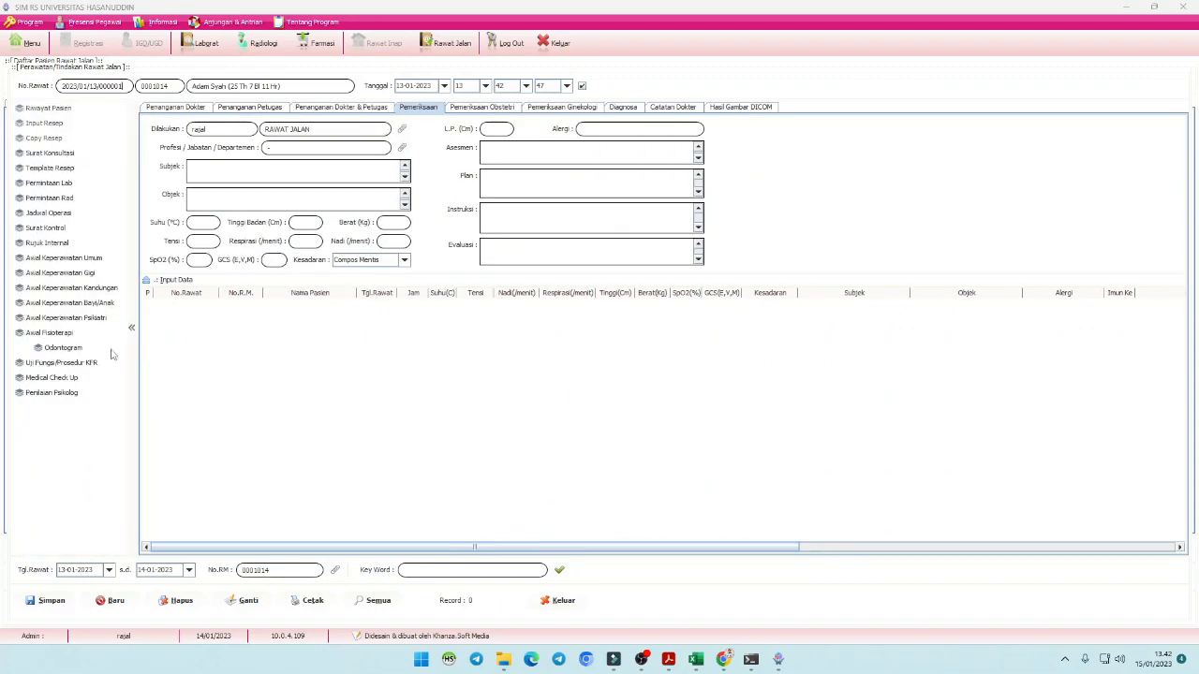
{"action": "left_click", "coordinate": [132, 329]}
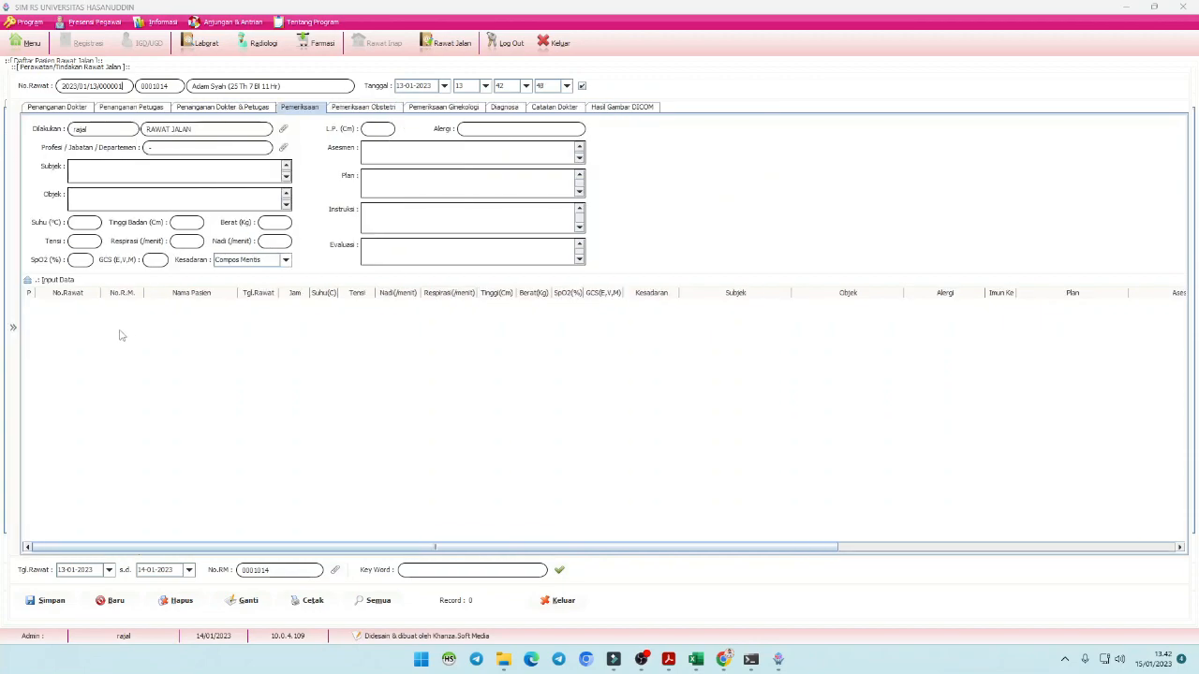
{"action": "left_click", "coordinate": [13, 327]}
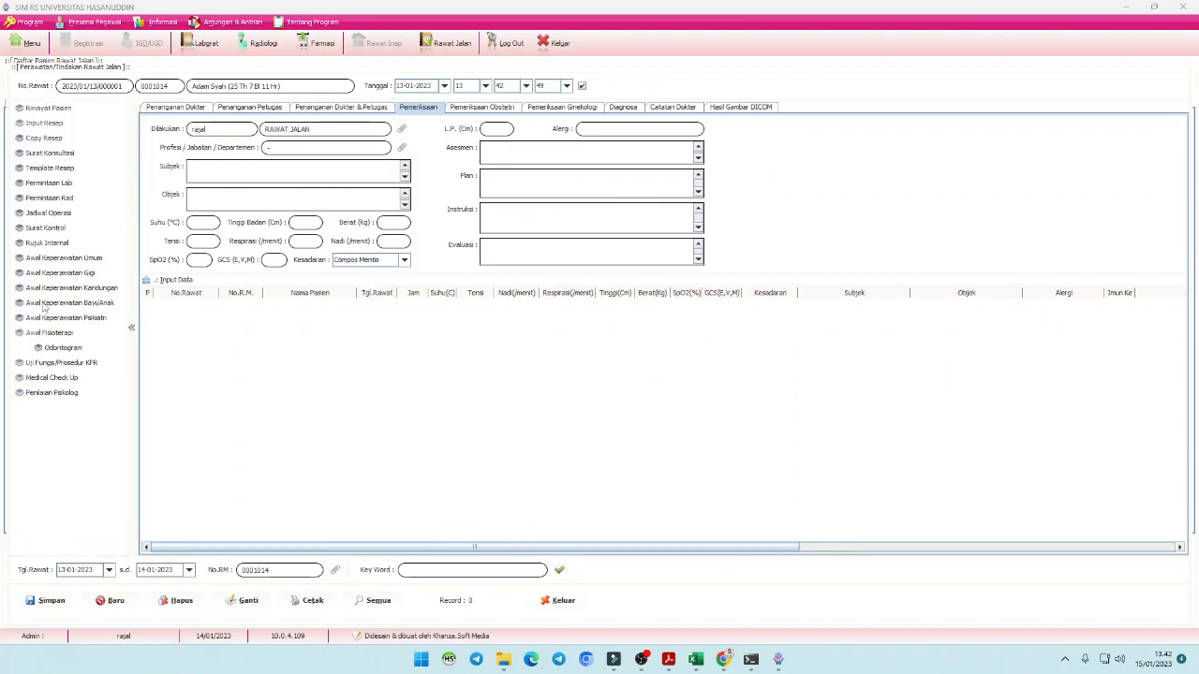
{"action": "left_click", "coordinate": [132, 329]}
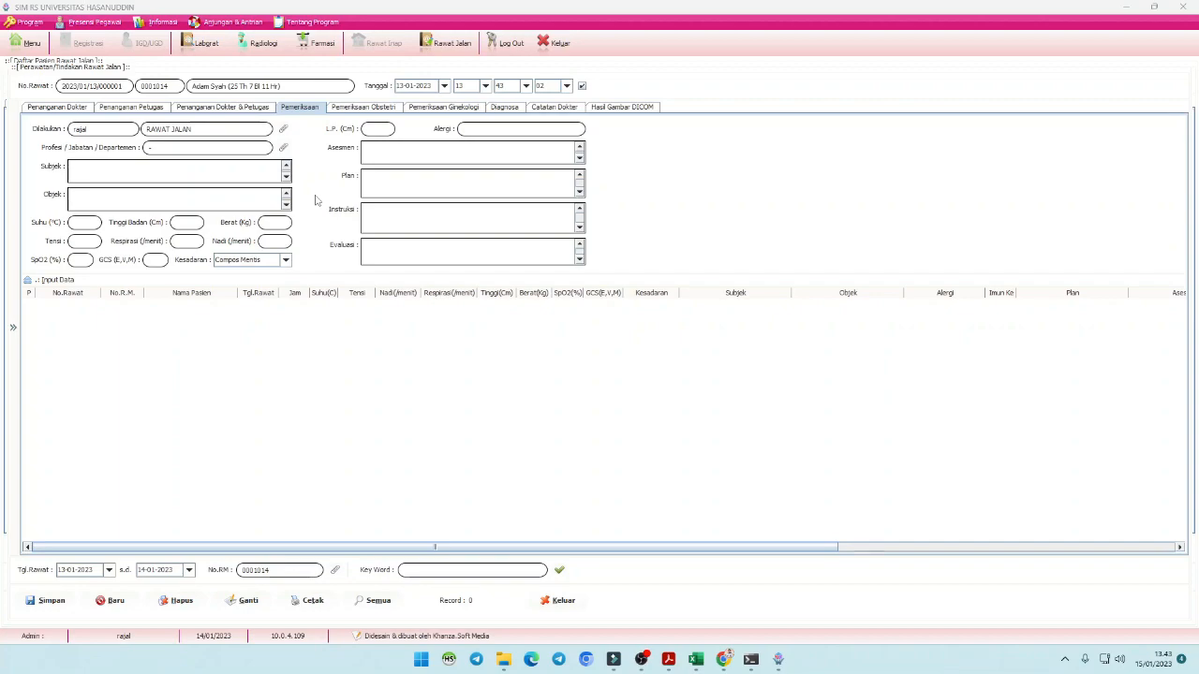
- Fill the Subjek, Objek, Asesmen, Plan, Instruksi and Evaluasi SOAP notes
{"action": "type", "text": "bjek"}
{"action": "left_click", "coordinate": [196, 200]}
{"action": "type", "text": "Objek"}
{"action": "left_click", "coordinate": [407, 153]}
{"action": "type", "text": "Assesmen"}
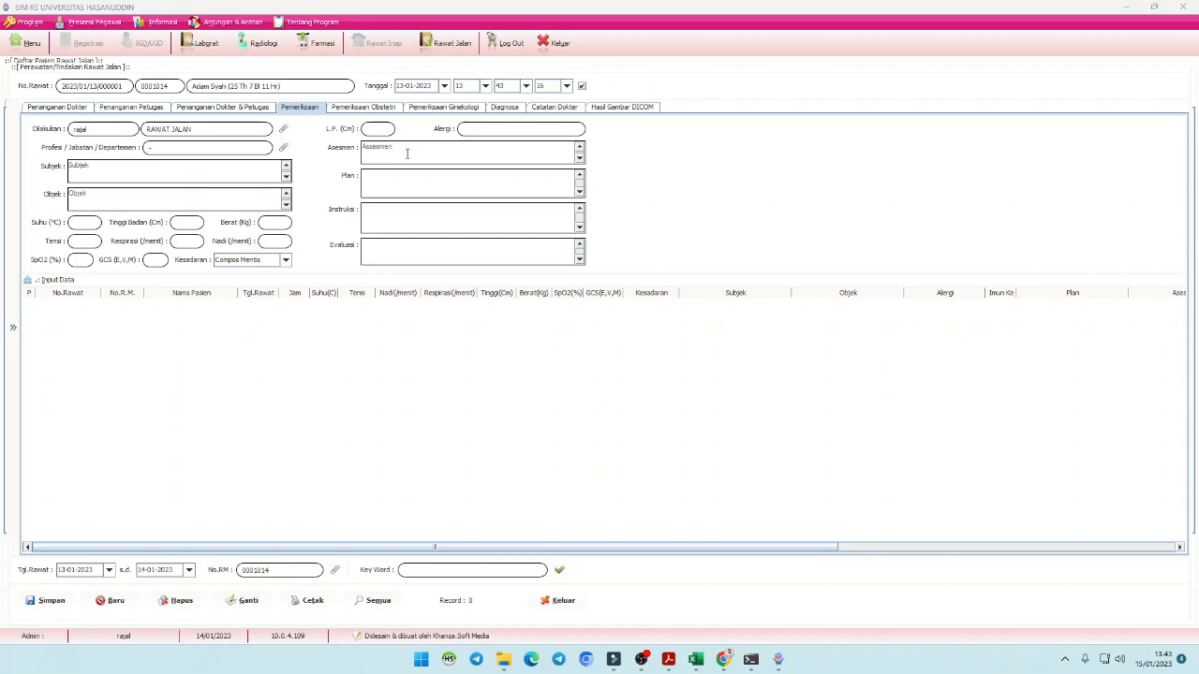
{"action": "type", "text": "Plan"}
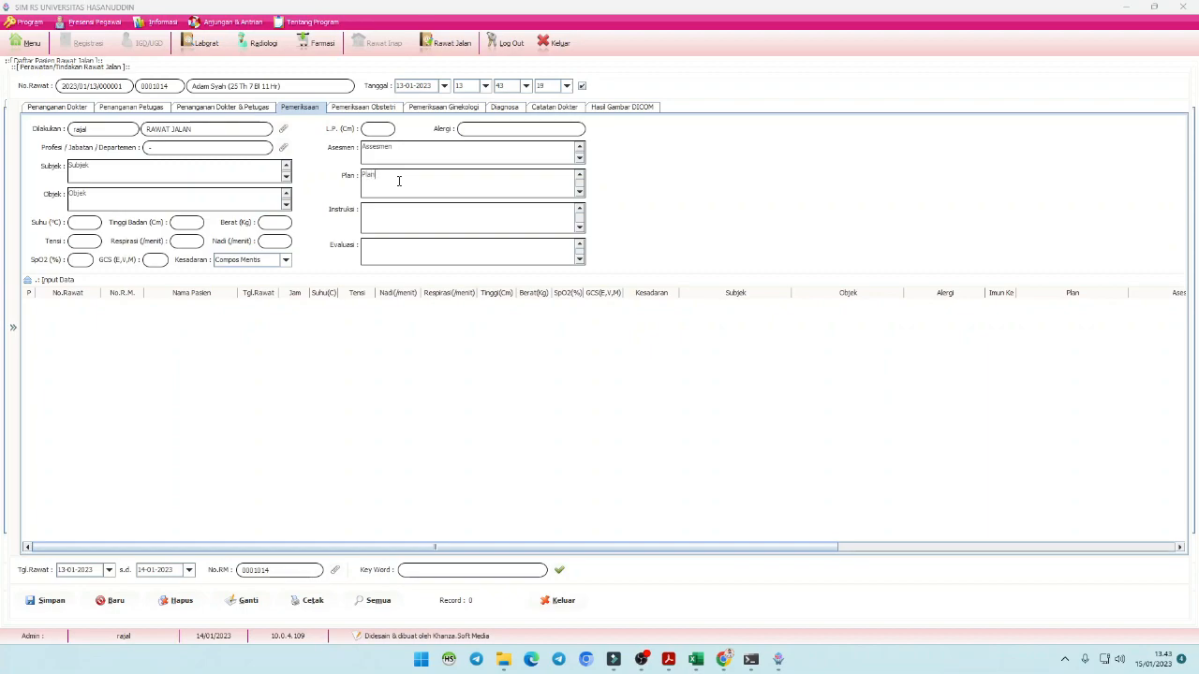
{"action": "left_click", "coordinate": [382, 219]}
{"action": "left_click", "coordinate": [369, 209]}
{"action": "type", "text": "s"}
{"action": "type", "text": "Evalua"}
- Enter temperature 38, height 170, weight 65 and blood pressure 120/80
{"action": "type", "text": "3"}
{"action": "type", "text": "8"}
{"action": "key", "text": "Tab"}
{"action": "type", "text": "1"}
{"action": "left_click", "coordinate": [285, 225]}
{"action": "key", "text": "Tab"}
{"action": "type", "text": "120/80"}
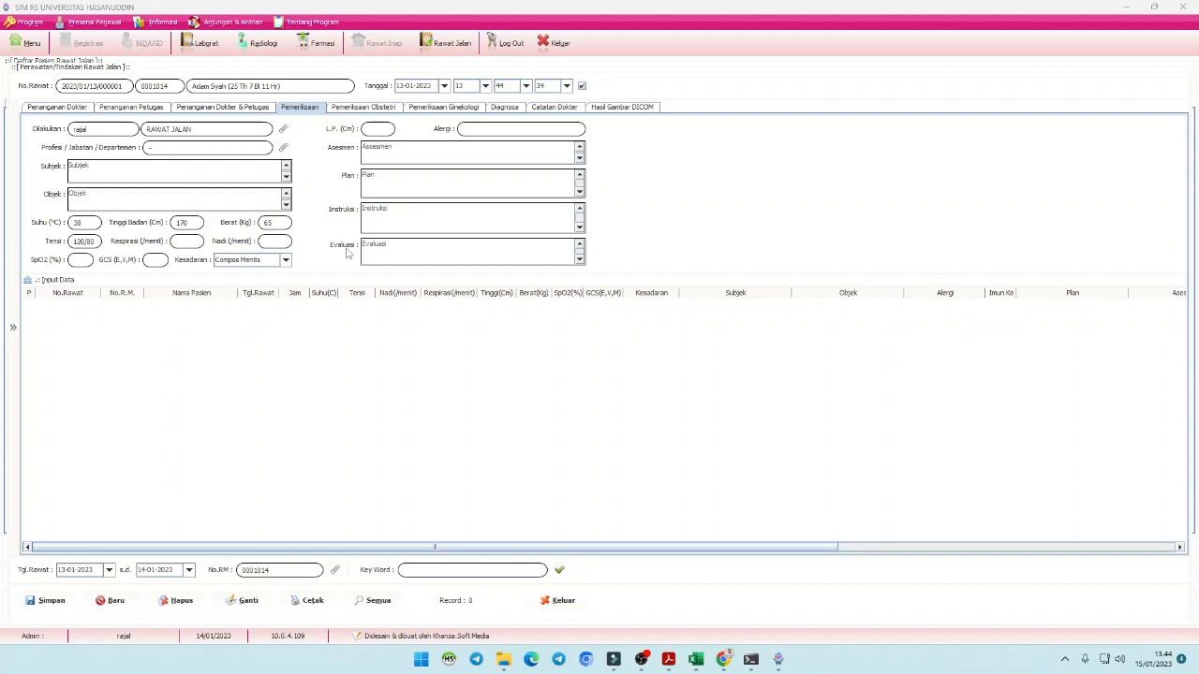
- Enter 40 for respiration, pulse, SpO2, GCS and L.P., and add the allergy note 'Alergi'
{"action": "type", "text": "40"}
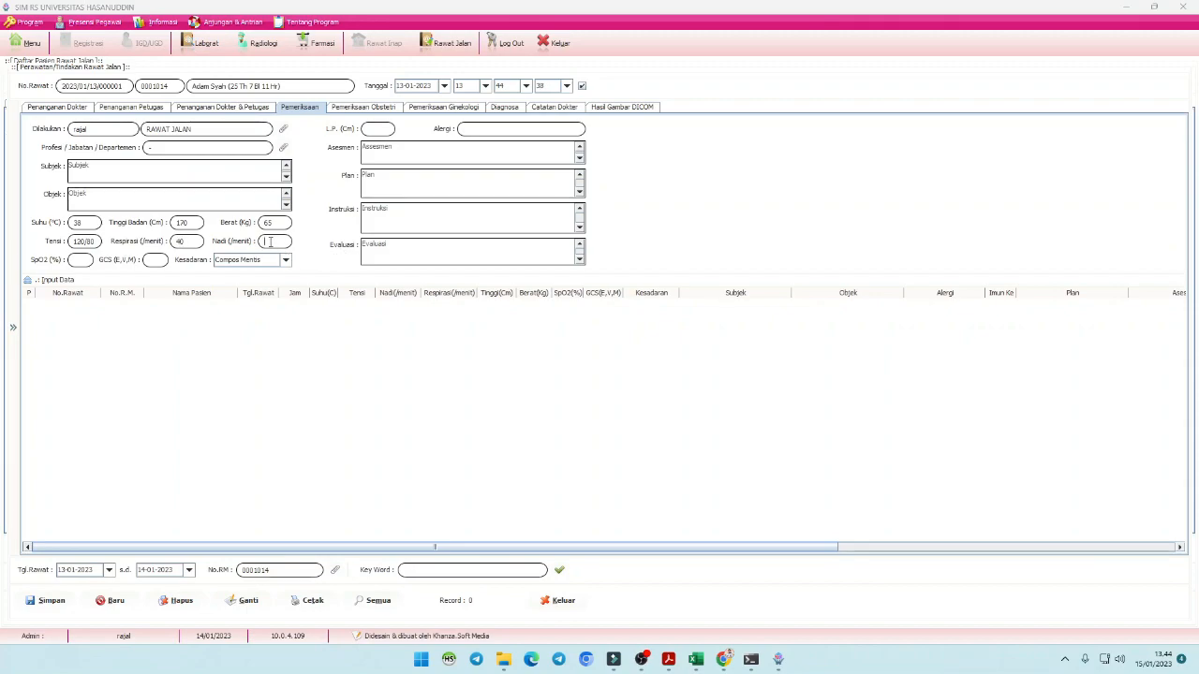
{"action": "type", "text": "40"}
{"action": "left_click", "coordinate": [75, 262]}
{"action": "type", "text": "4040"}
{"action": "left_click", "coordinate": [382, 129]}
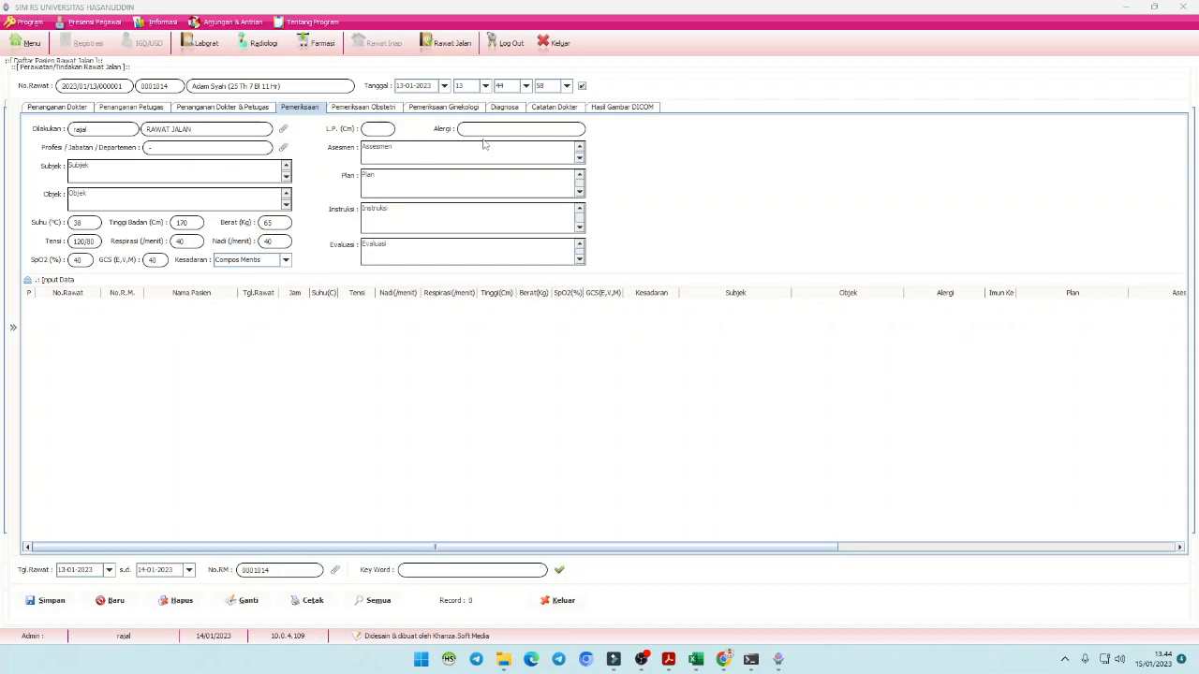
{"action": "type", "text": "40"}
{"action": "type", "text": "gi"}
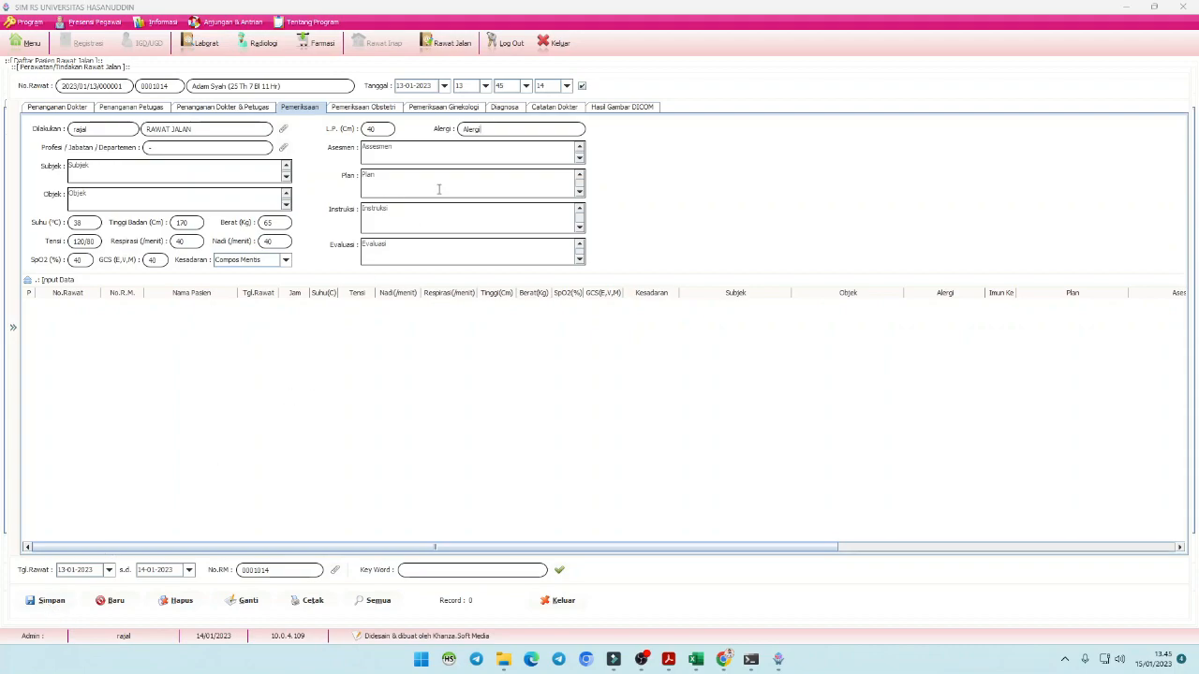
{"action": "left_click", "coordinate": [50, 605]}
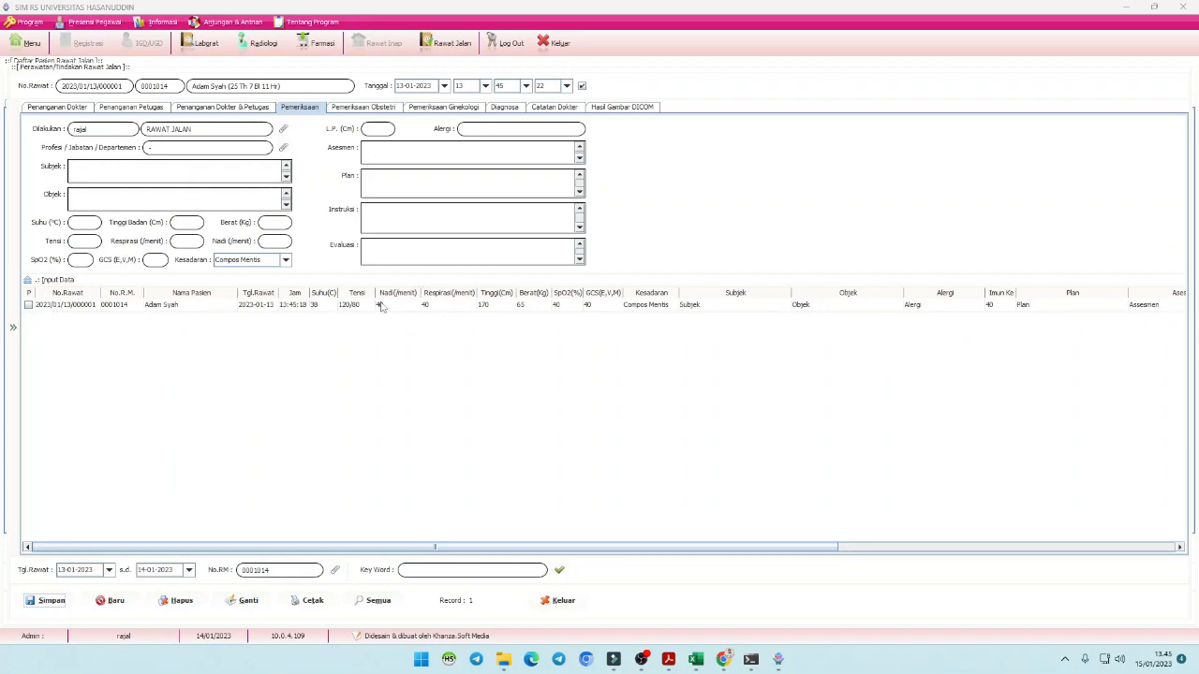
{"action": "left_click", "coordinate": [72, 306]}
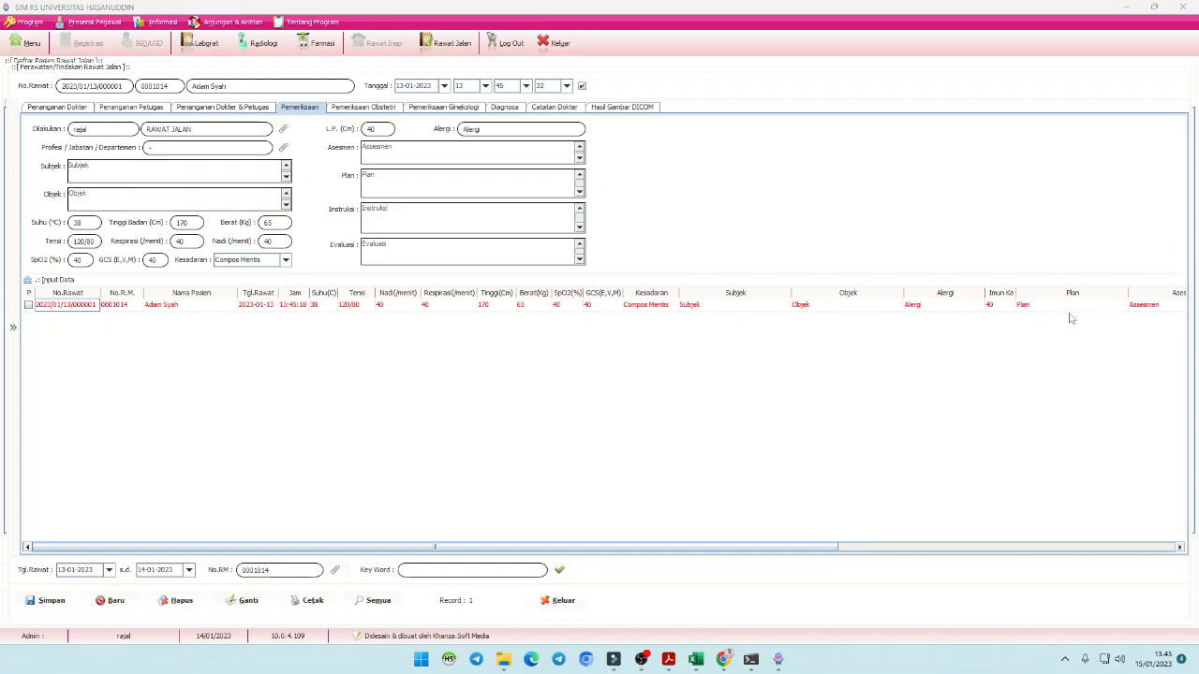
{"action": "left_click_drag", "start_coordinate": [836, 547], "coordinate": [1180, 545]}
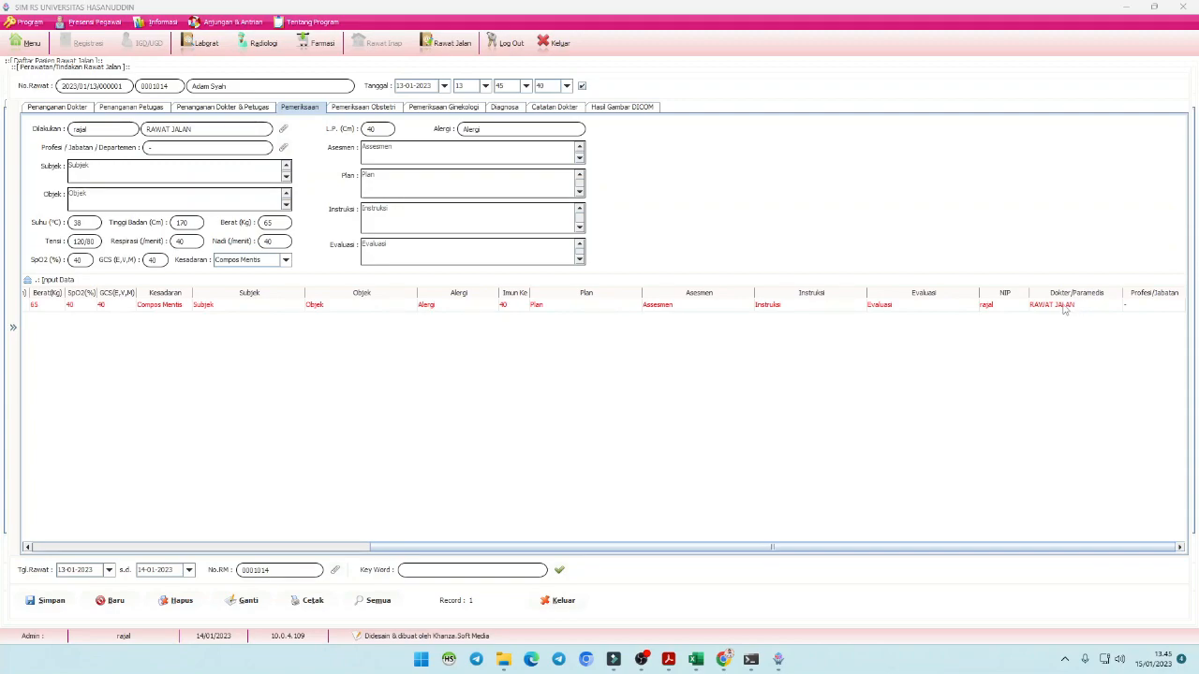
{"action": "left_click", "coordinate": [1084, 310]}
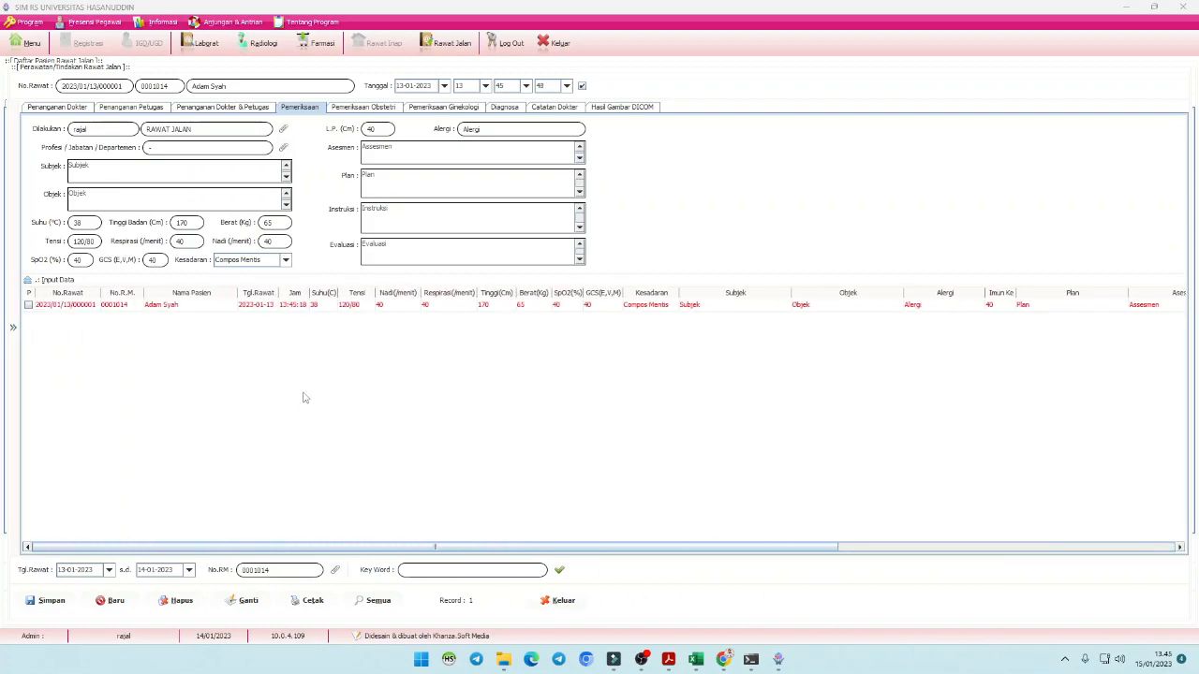
{"action": "left_click", "coordinate": [73, 308]}
{"action": "left_click", "coordinate": [301, 109]}
{"action": "left_click", "coordinate": [67, 307]}
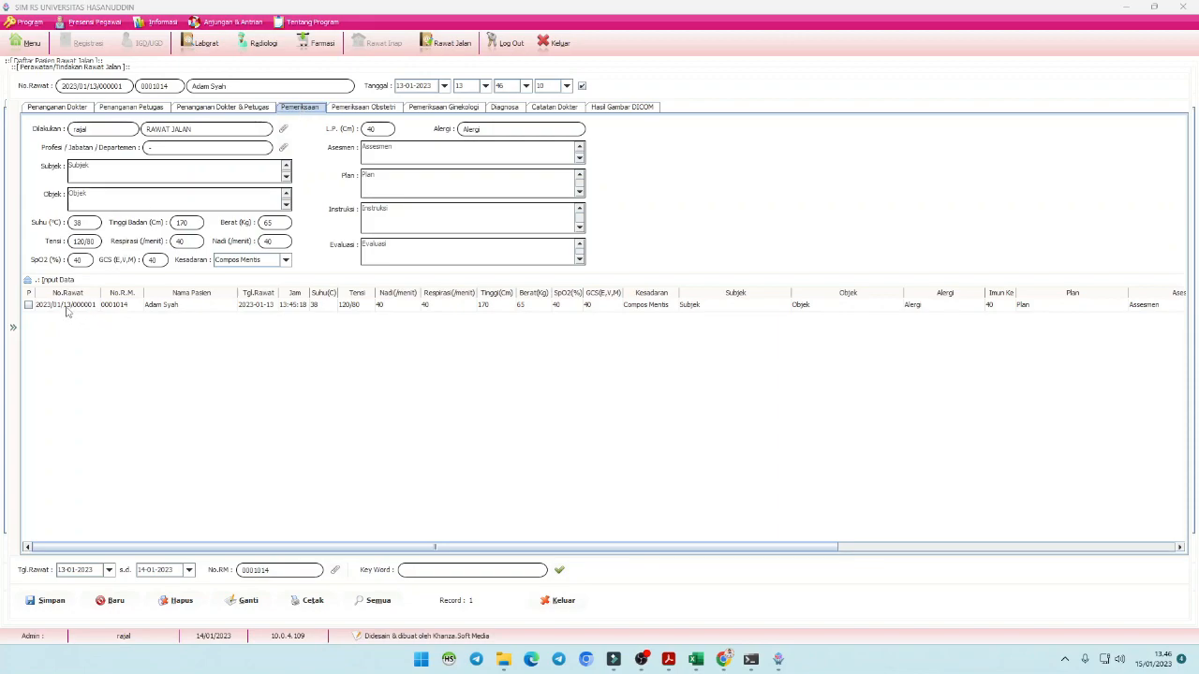
{"action": "left_click_drag", "start_coordinate": [415, 549], "coordinate": [937, 549]}
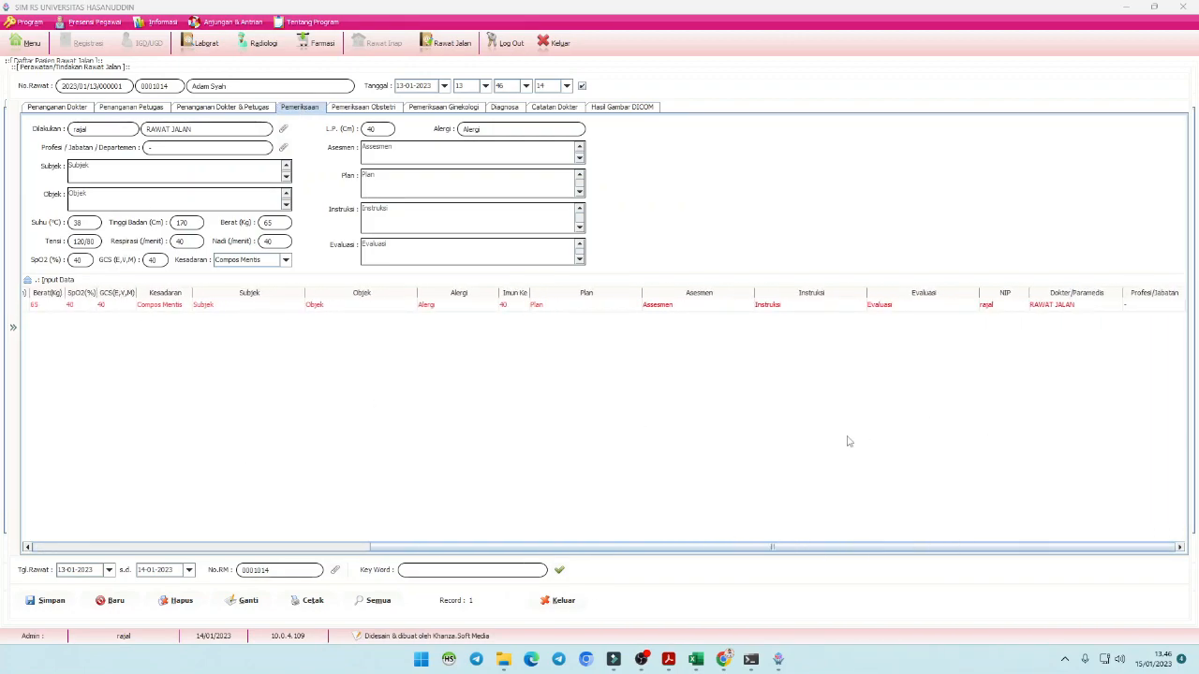
{"action": "left_click", "coordinate": [1054, 307]}
{"action": "scroll", "coordinate": [987, 554], "scroll_direction": "left", "scroll_amount": 1}
{"action": "scroll", "coordinate": [986, 554], "scroll_direction": "left", "scroll_amount": 10}
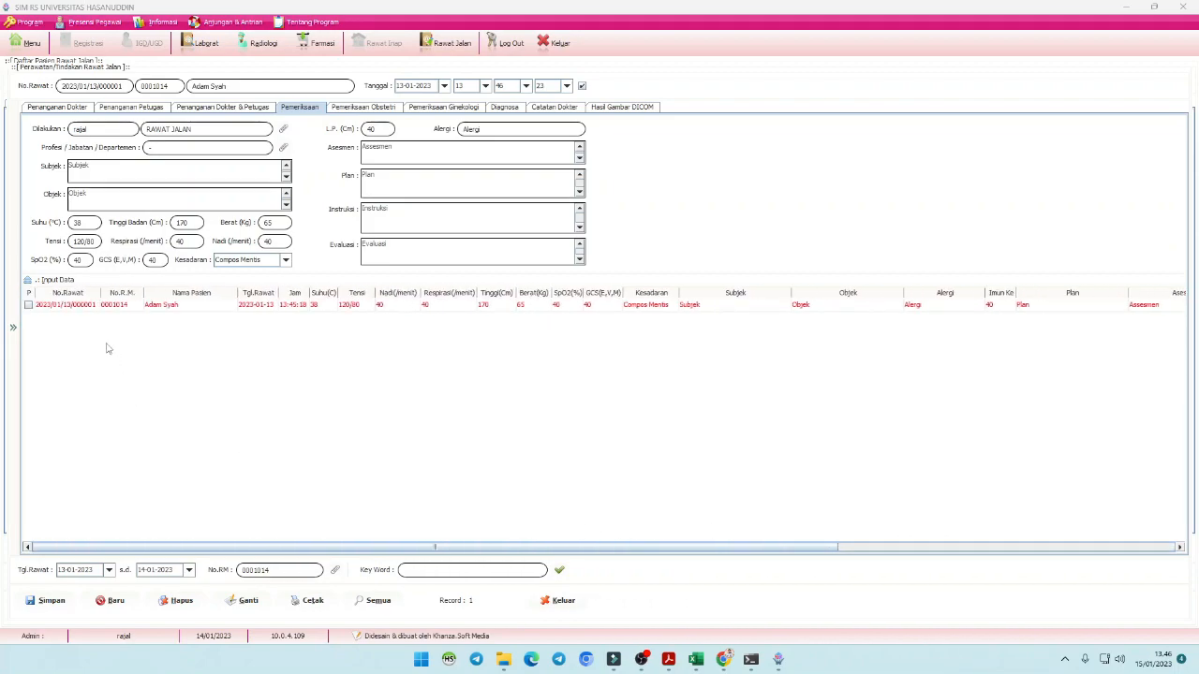
{"action": "left_click", "coordinate": [83, 311]}
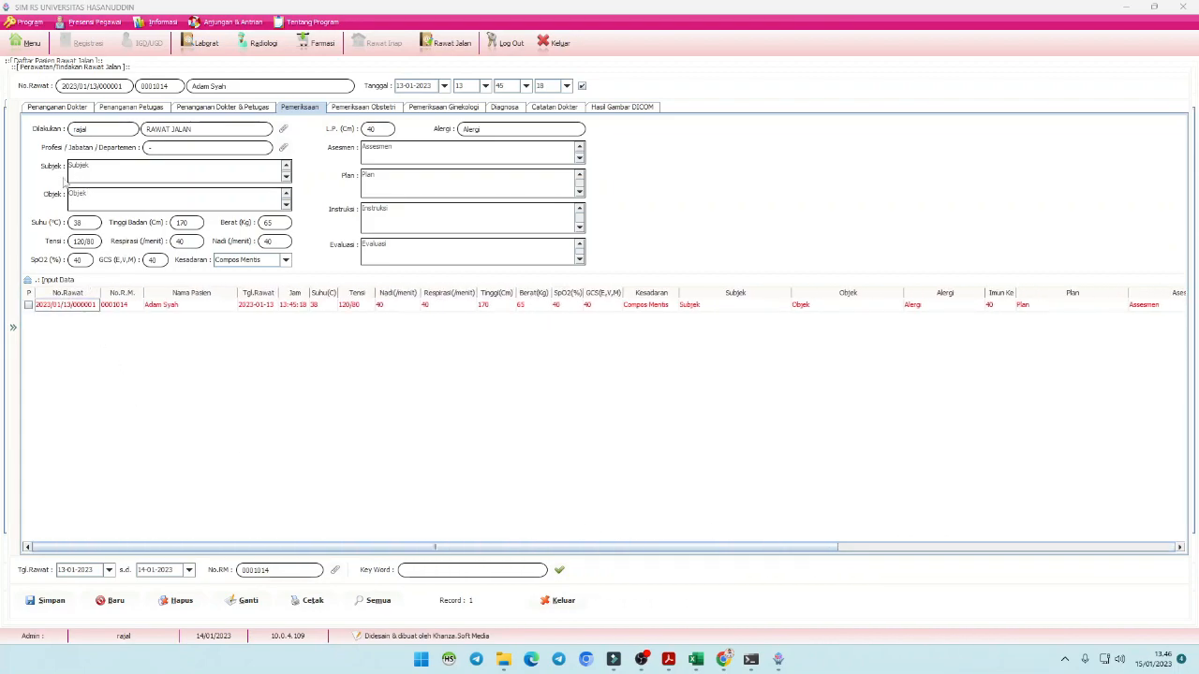
- Append 'Pasien 1' to the Subjek note and update the record with Ganti
{"action": "left_click", "coordinate": [95, 165]}
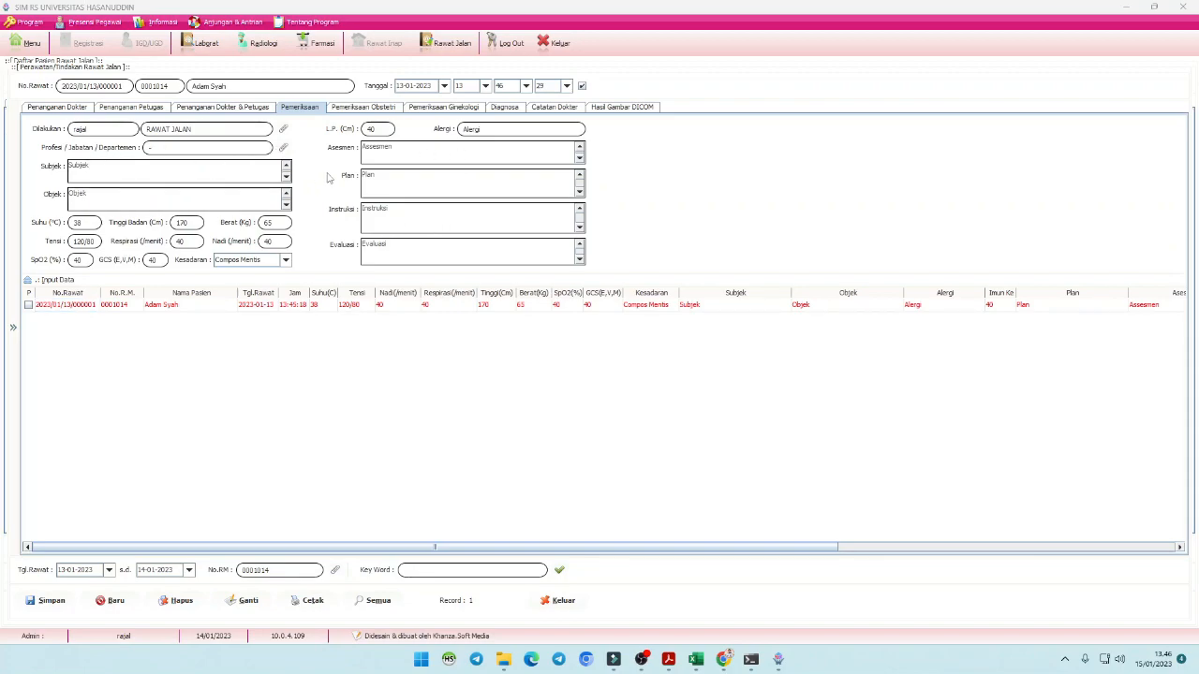
{"action": "type", "text": "Pasien 1"}
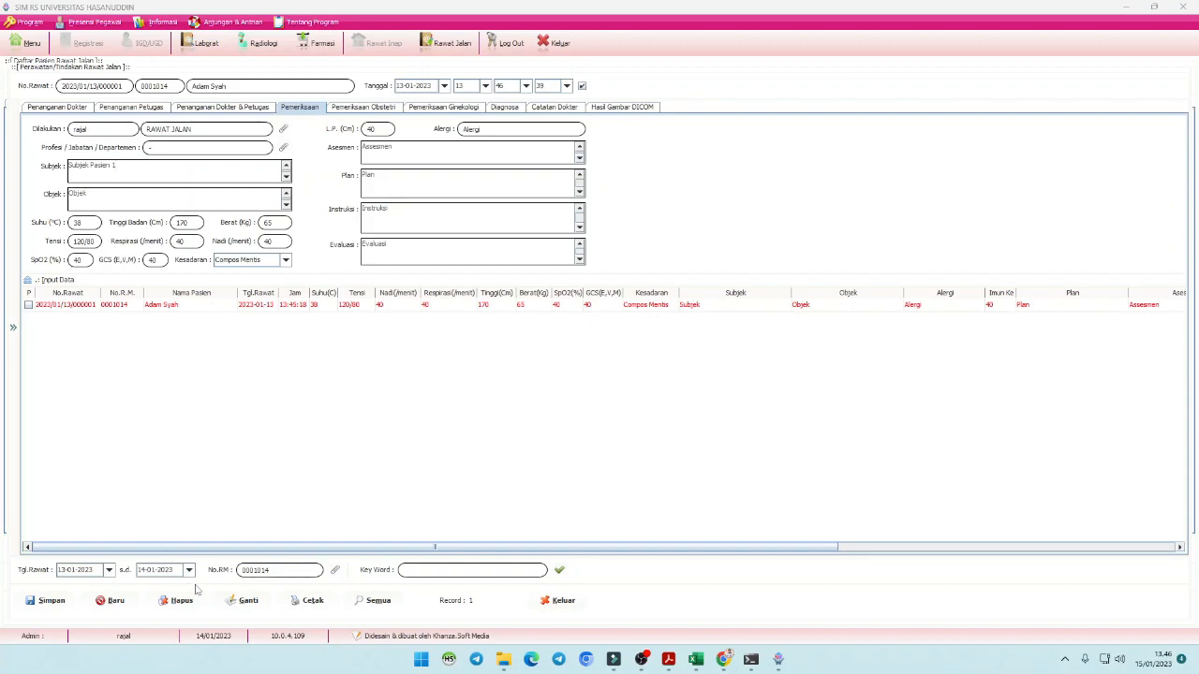
{"action": "left_click", "coordinate": [244, 602]}
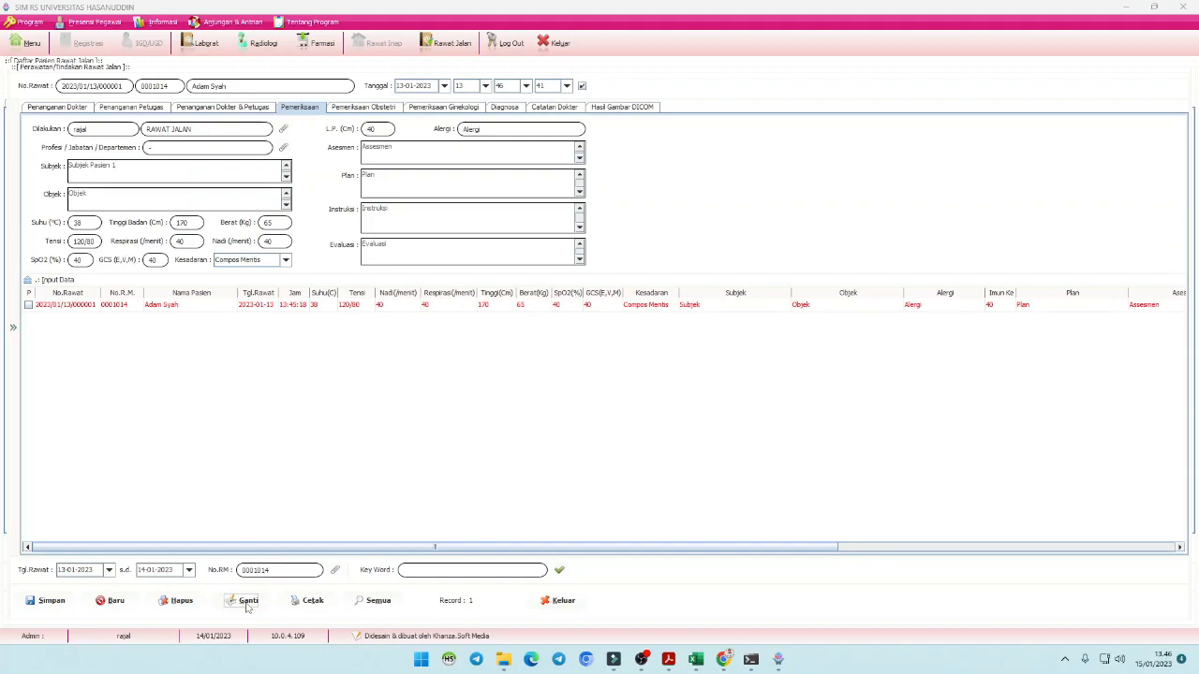
{"action": "left_click", "coordinate": [86, 311]}
- Reload the record, change Subjek and Objek to end in 'Pasien 2', and save it as new
{"action": "left_click", "coordinate": [740, 313]}
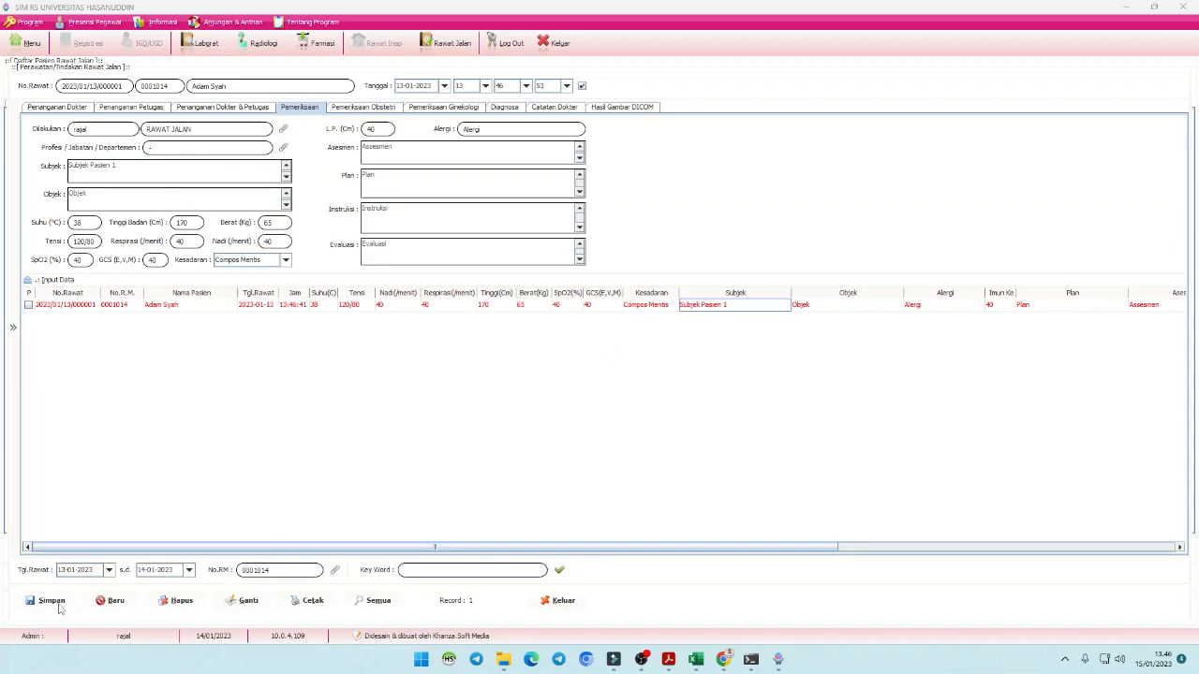
{"action": "left_click", "coordinate": [65, 307]}
{"action": "left_click", "coordinate": [137, 171]}
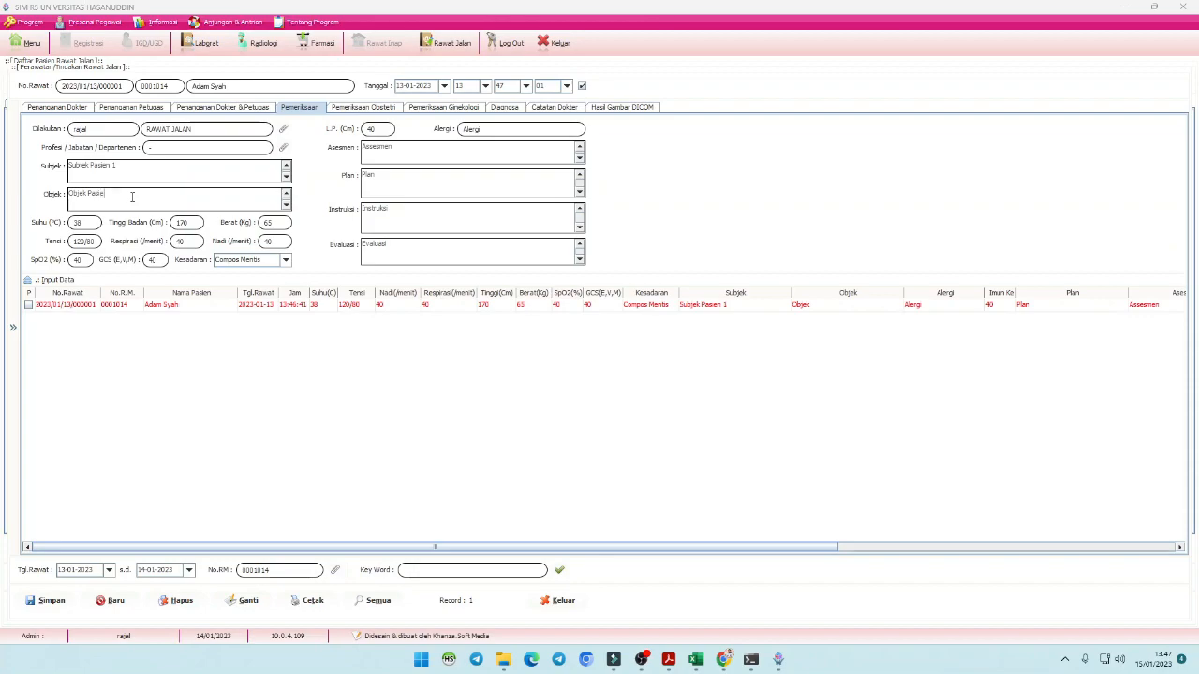
{"action": "type", "text": "1"}
{"action": "key", "text": "BackSpace"}
{"action": "type", "text": "2"}
{"action": "left_click", "coordinate": [159, 167]}
{"action": "left_click", "coordinate": [55, 603]}
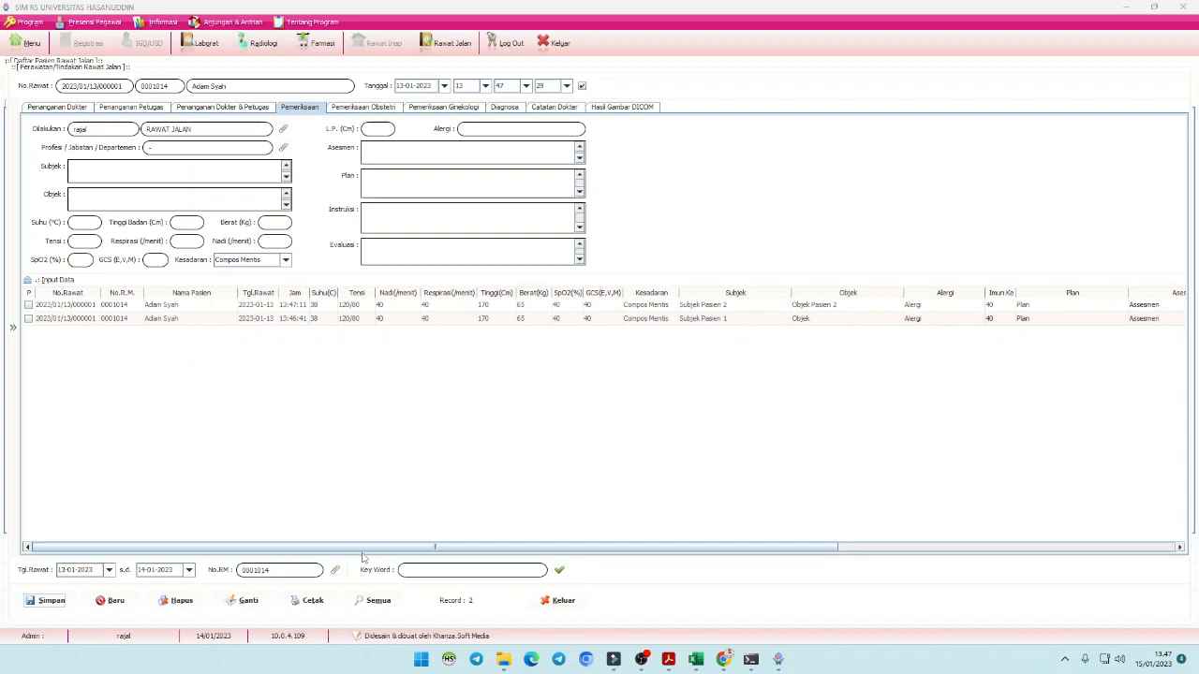
- Tick the checkbox of the Subjek Pasien 2 row in the examination table
{"action": "left_click_drag", "start_coordinate": [365, 551], "coordinate": [704, 547]}
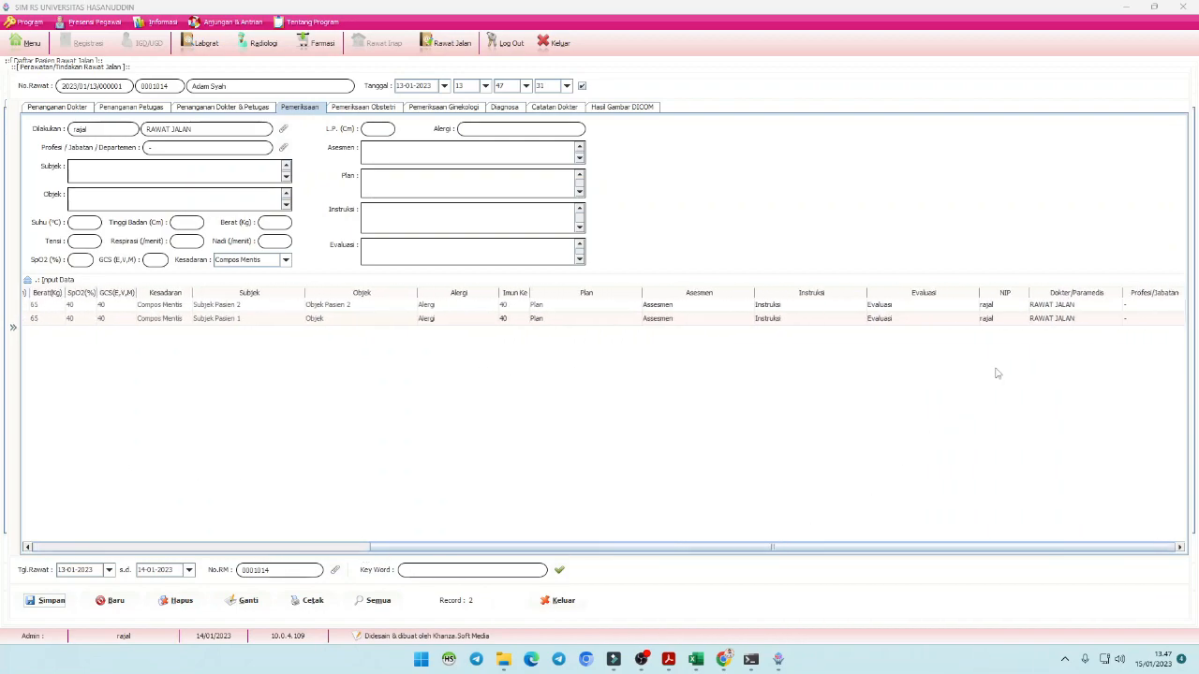
{"action": "left_click_drag", "start_coordinate": [773, 554], "coordinate": [293, 557]}
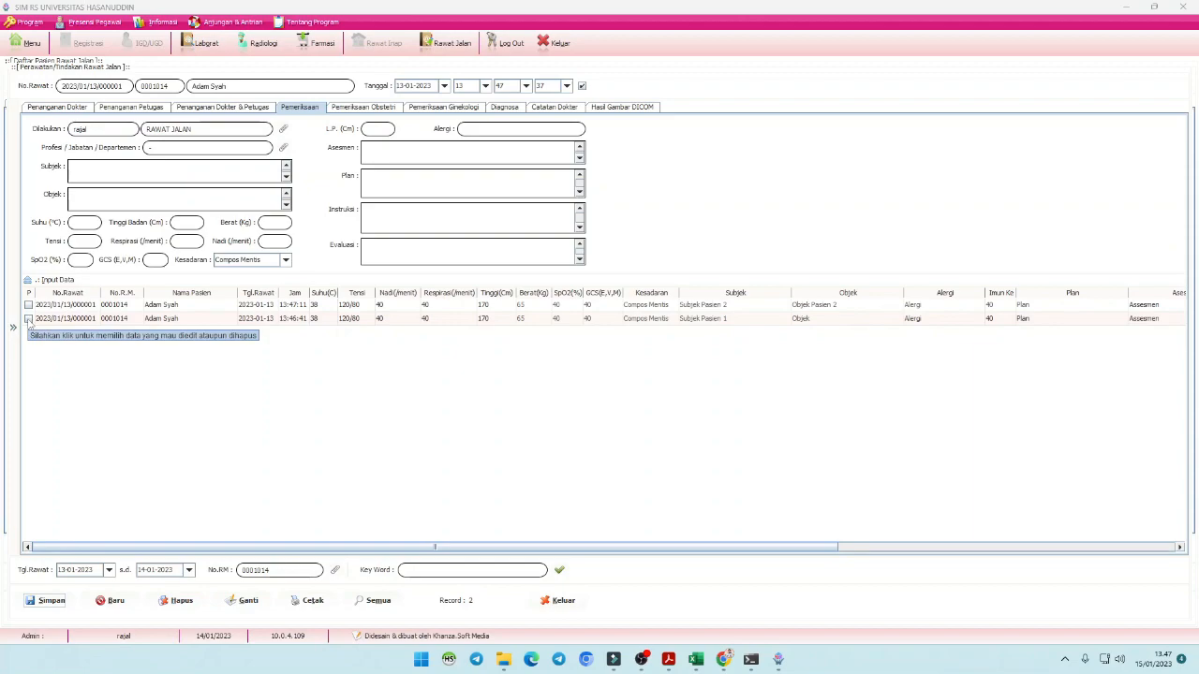
{"action": "left_click", "coordinate": [28, 320]}
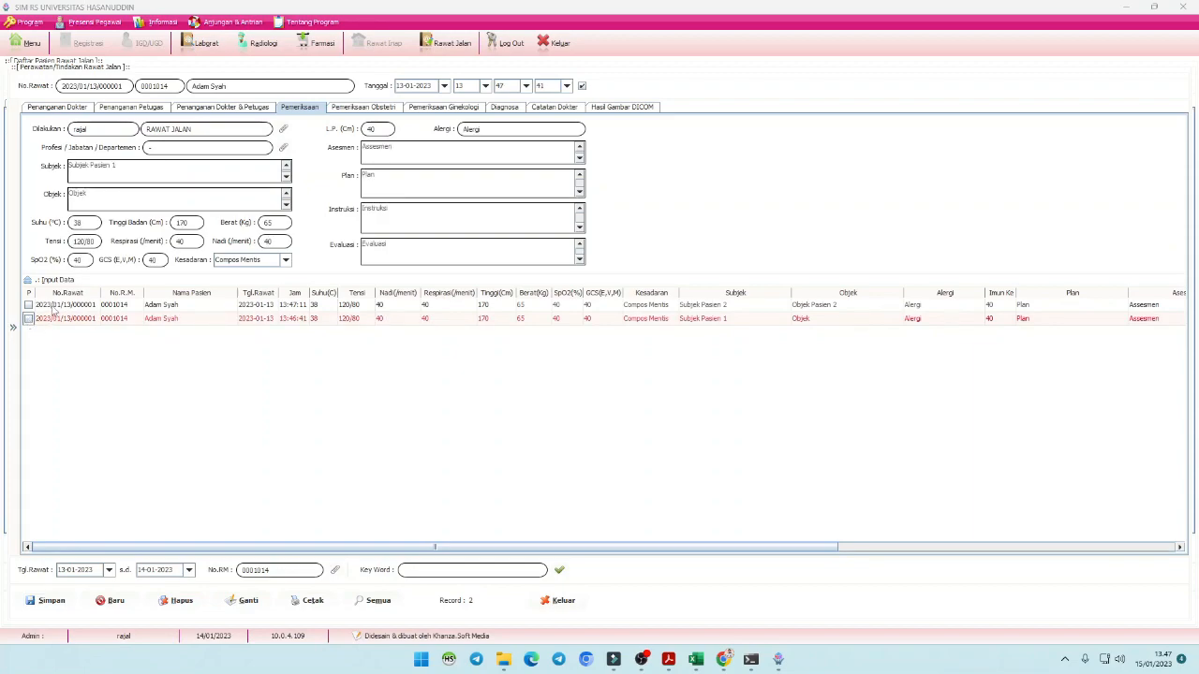
{"action": "left_click", "coordinate": [28, 305]}
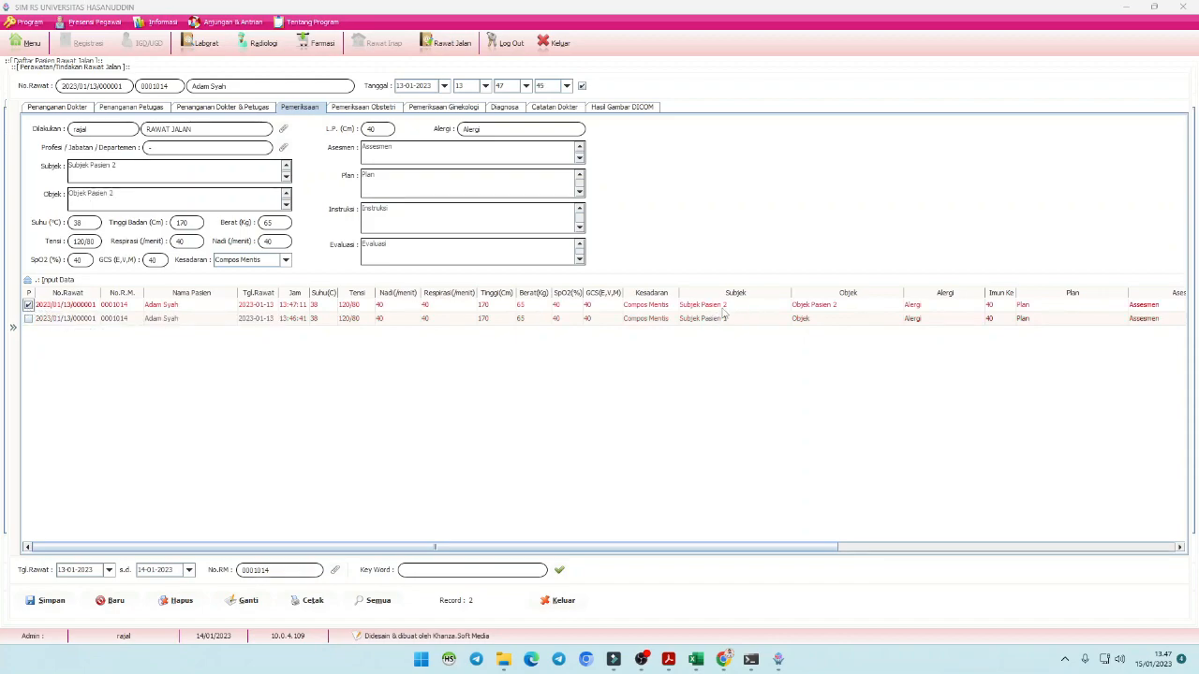
{"action": "left_click_drag", "start_coordinate": [768, 551], "coordinate": [1109, 534]}
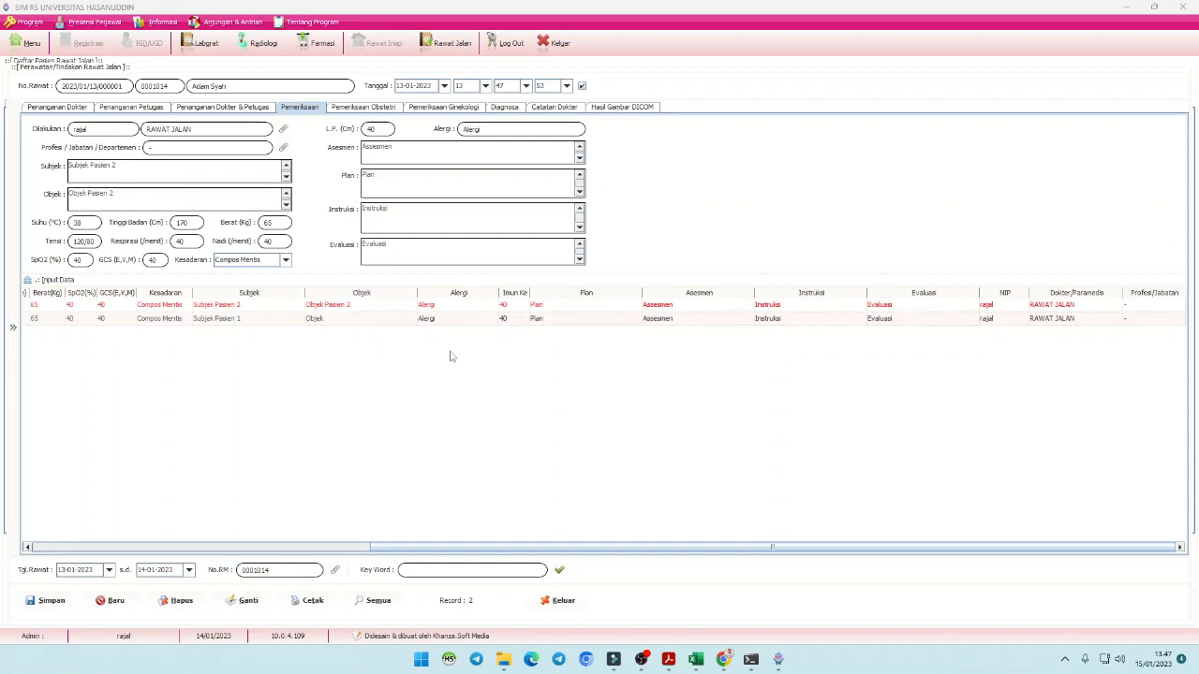
{"action": "left_click_drag", "start_coordinate": [547, 552], "coordinate": [201, 550]}
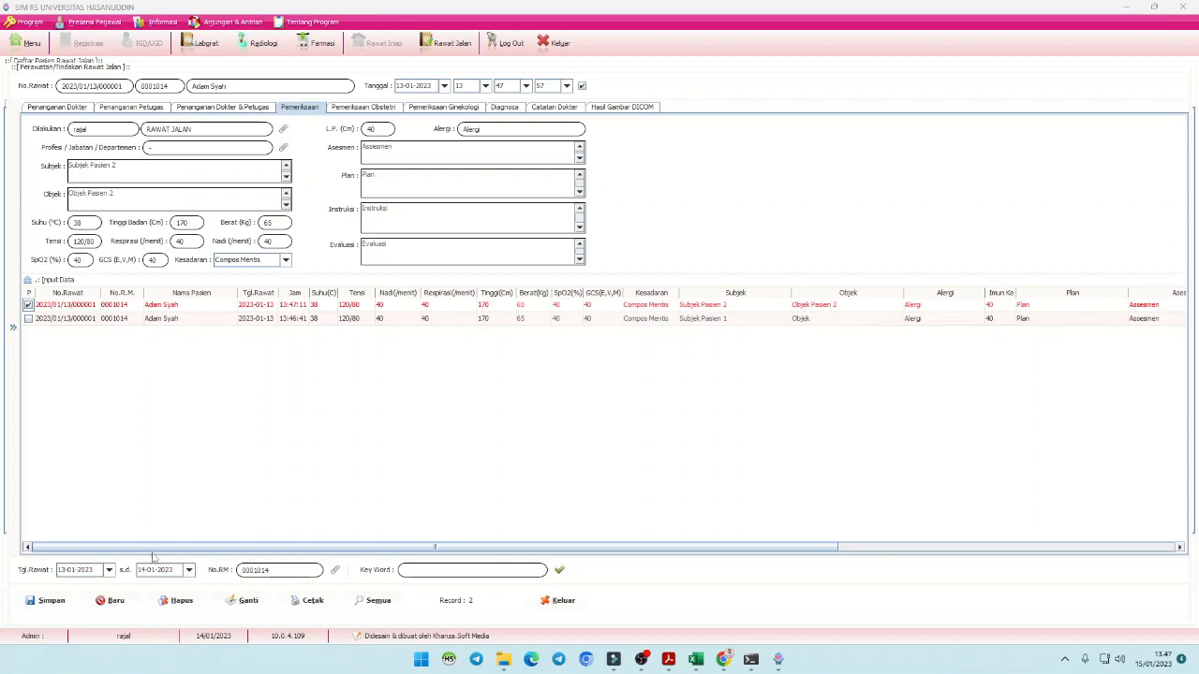
- Delete the ticked 13:47:11 Subjek Pasien 2 record, then select the remaining 13:46:41 entry
{"action": "left_click", "coordinate": [177, 601]}
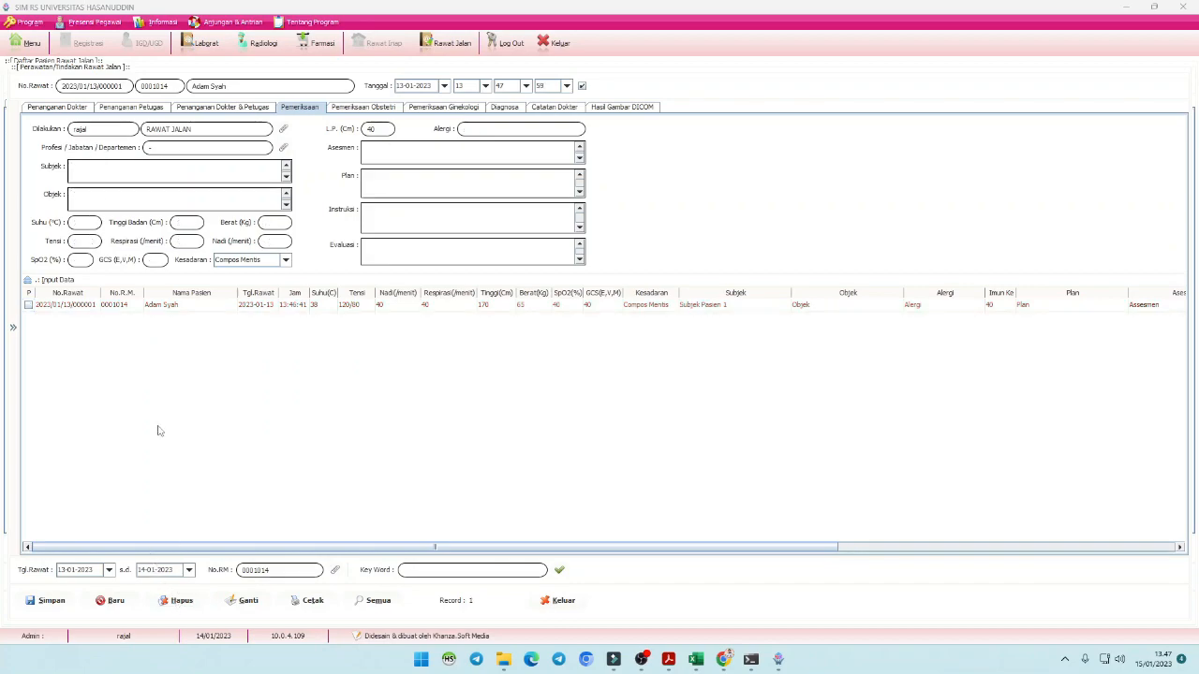
{"action": "left_click", "coordinate": [68, 309]}
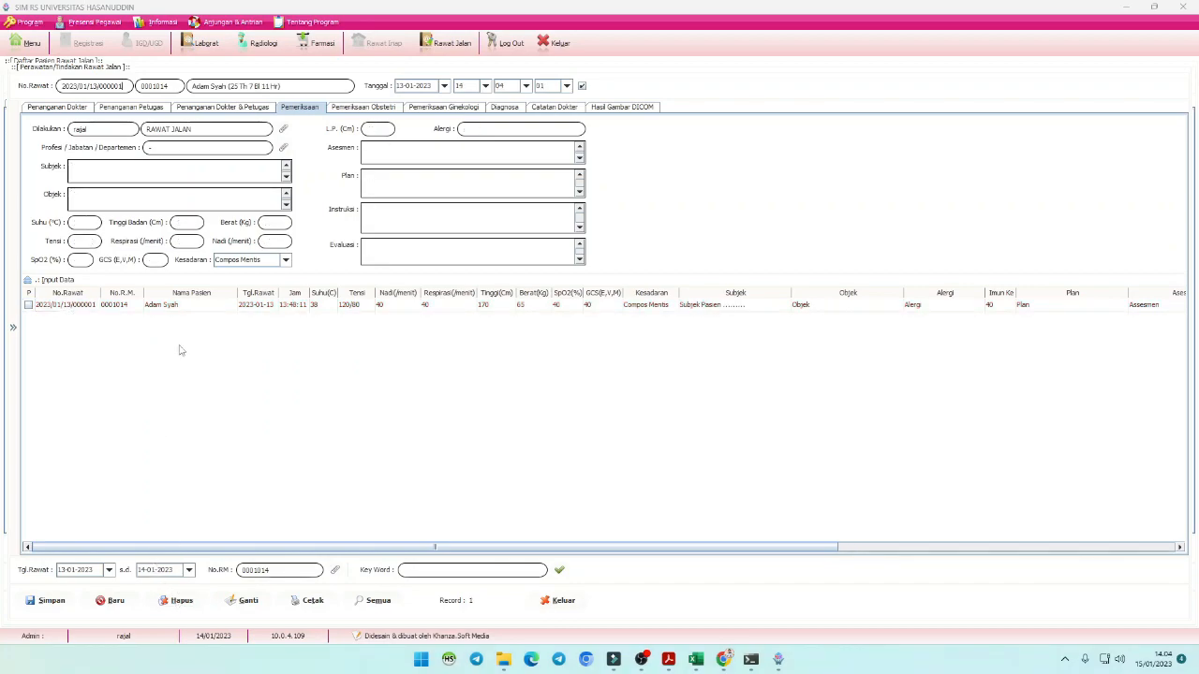